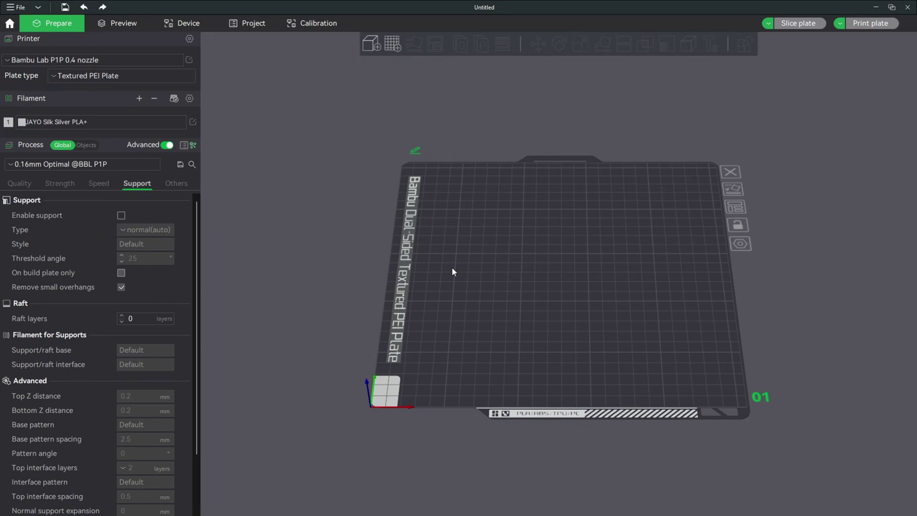
Open File Explorer on the 3D Models folder of mask STL files with Win+E.
{"action": "key", "text": "super+e"}
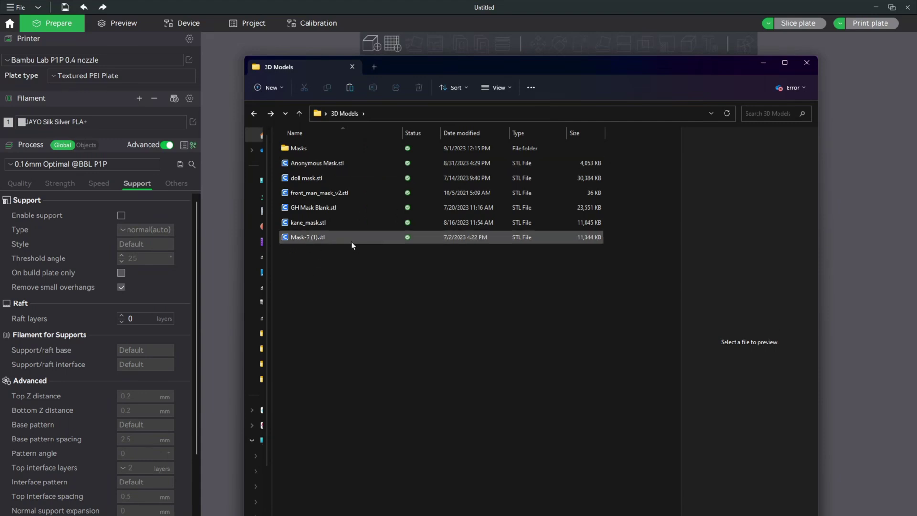
Browse the Masks and Doll subfolders, then close File Explorer to return to the empty plate.
{"action": "left_click", "coordinate": [302, 152]}
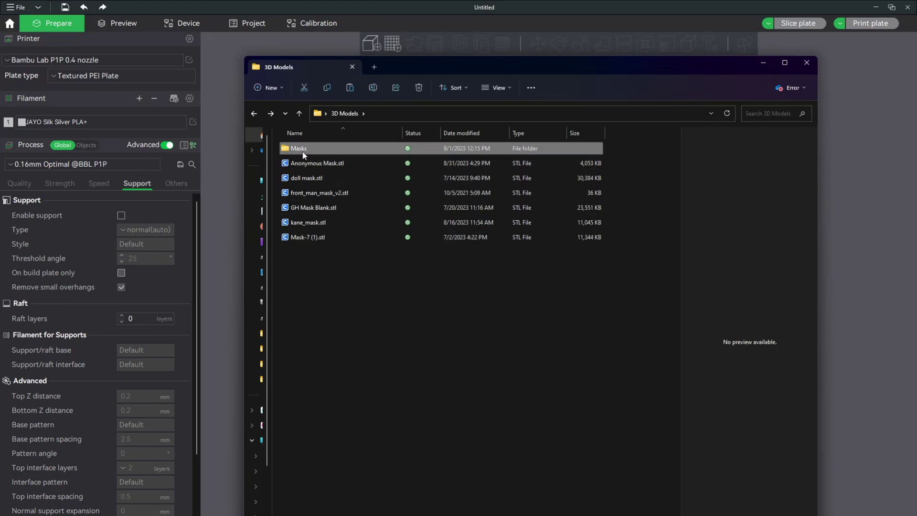
{"action": "double_click", "coordinate": [302, 151]}
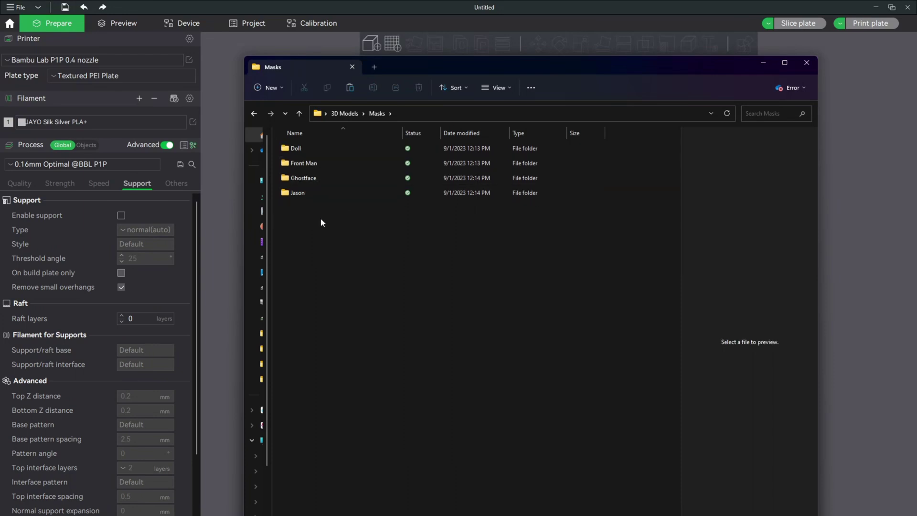
{"action": "double_click", "coordinate": [293, 150]}
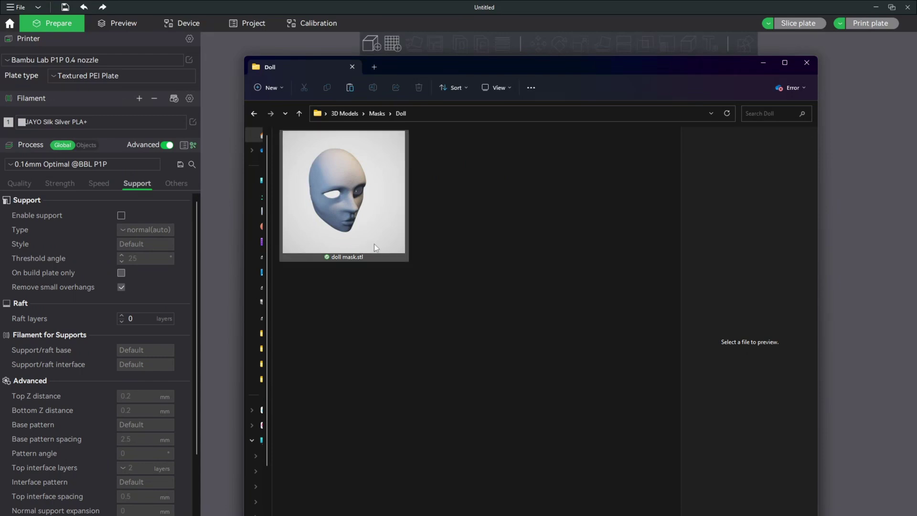
{"action": "left_click", "coordinate": [375, 114]}
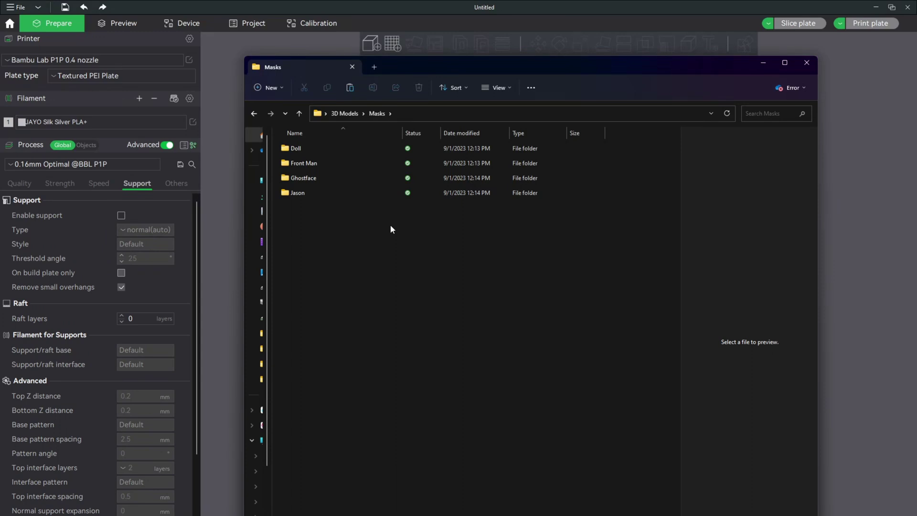
{"action": "left_click", "coordinate": [806, 64]}
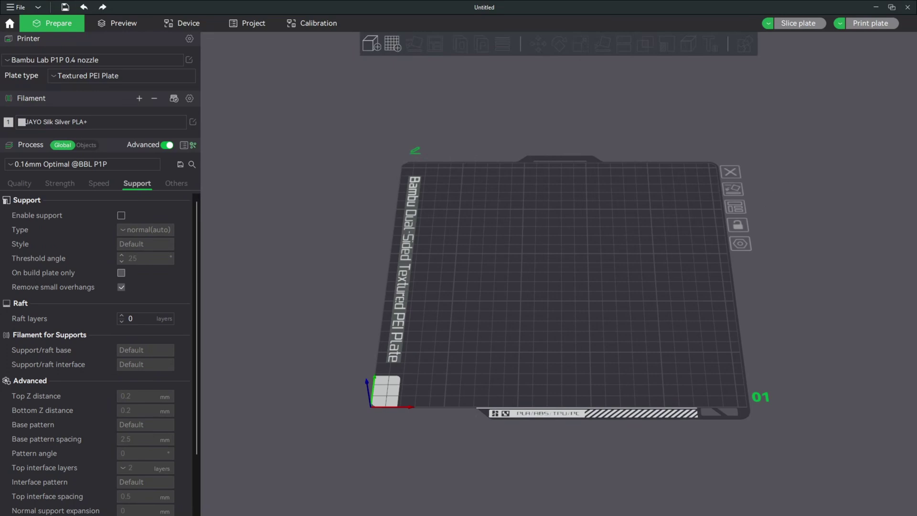
{"action": "scroll", "coordinate": [502, 314], "scroll_direction": "down", "scroll_amount": 3}
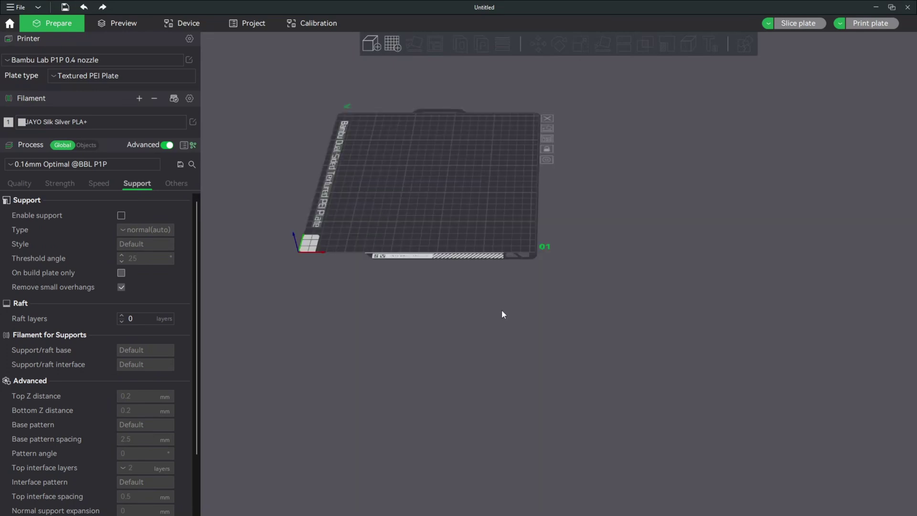
Add five more build plates so the project has plates 01 through 06.
{"action": "left_click", "coordinate": [397, 46]}
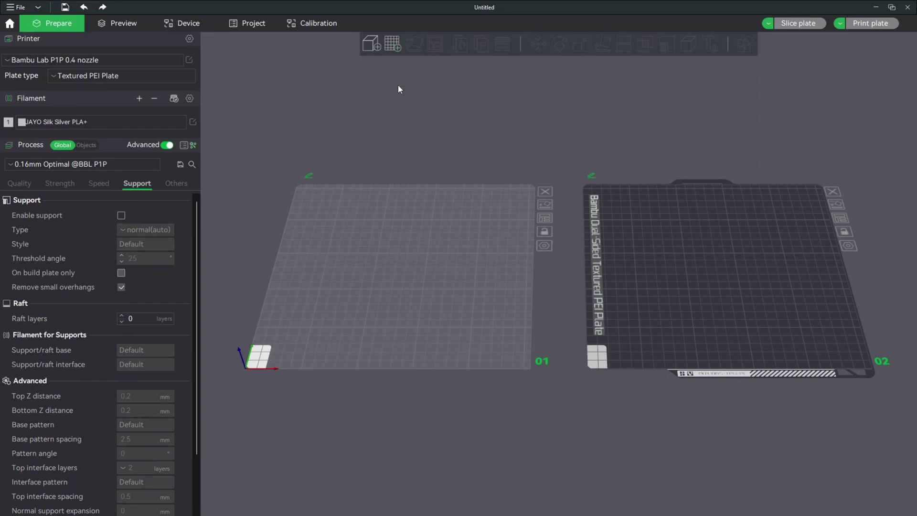
{"action": "left_click", "coordinate": [396, 51]}
{"action": "left_click", "coordinate": [395, 46]}
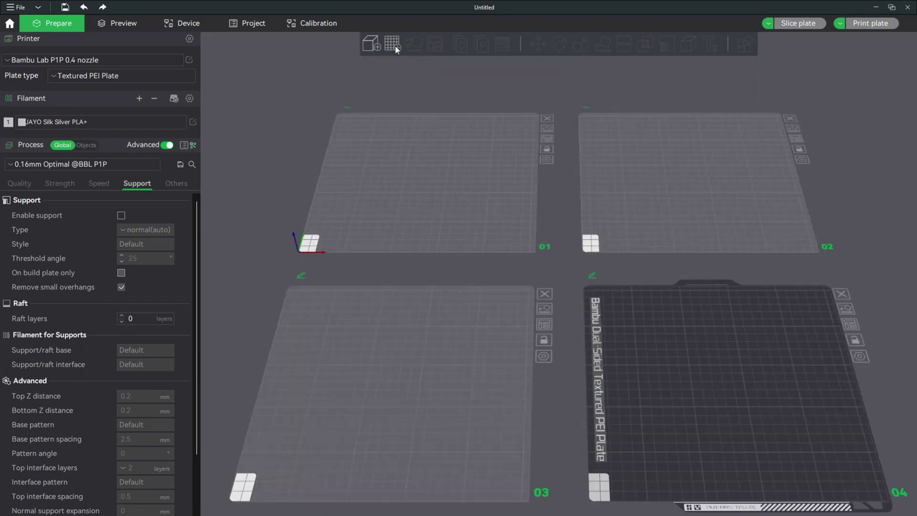
{"action": "left_click", "coordinate": [399, 48]}
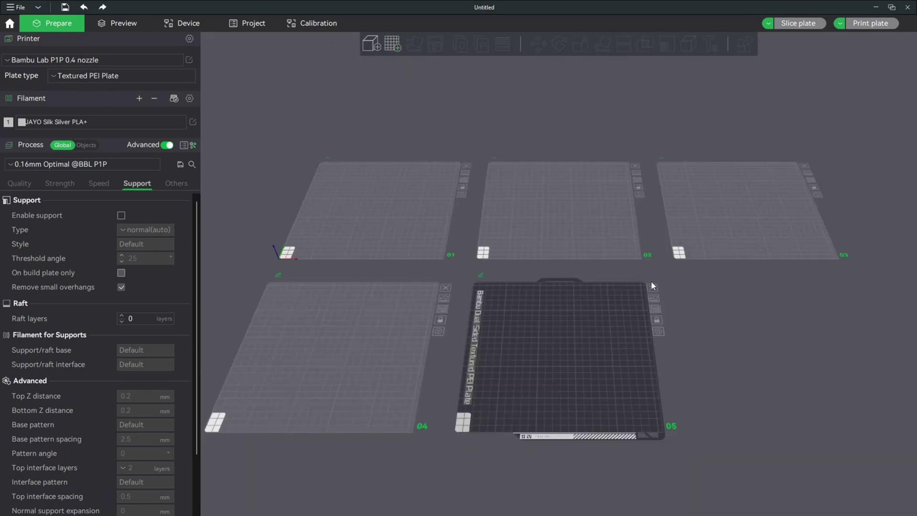
{"action": "left_click", "coordinate": [393, 44]}
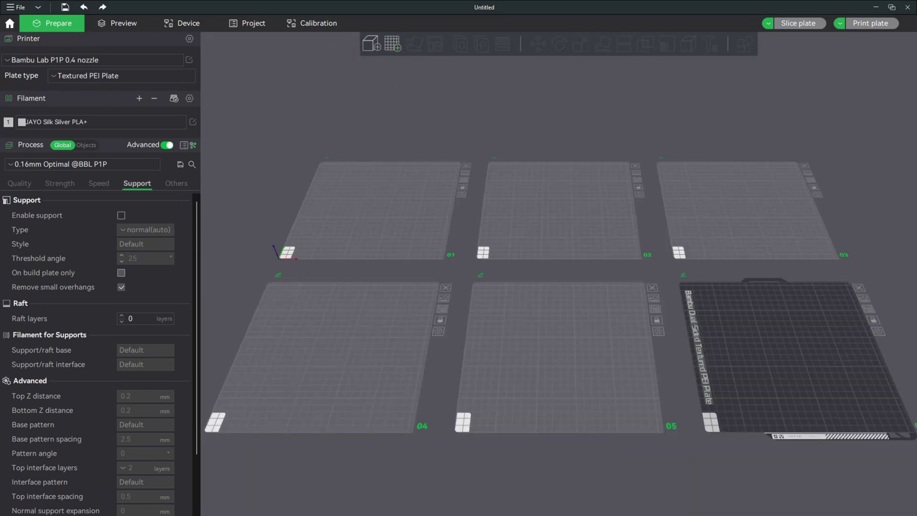
Import the six mask STL files as separate objects and dismiss the warning notifications.
{"action": "key", "text": "alt+Tab"}
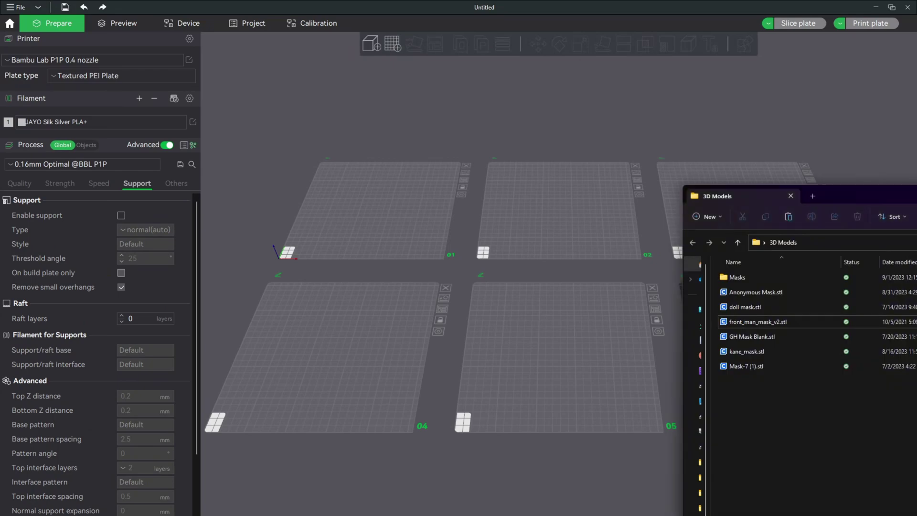
{"action": "left_click_drag", "start_coordinate": [752, 431], "coordinate": [416, 220]}
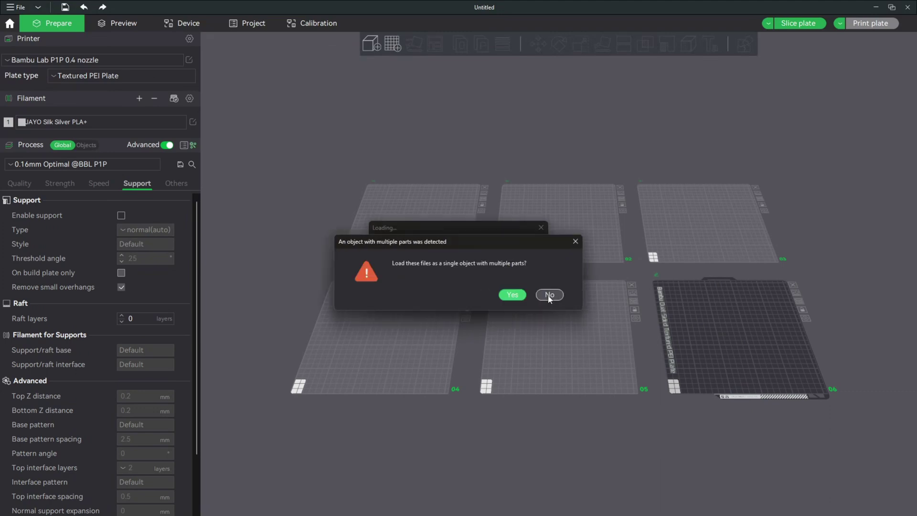
{"action": "left_click", "coordinate": [548, 295]}
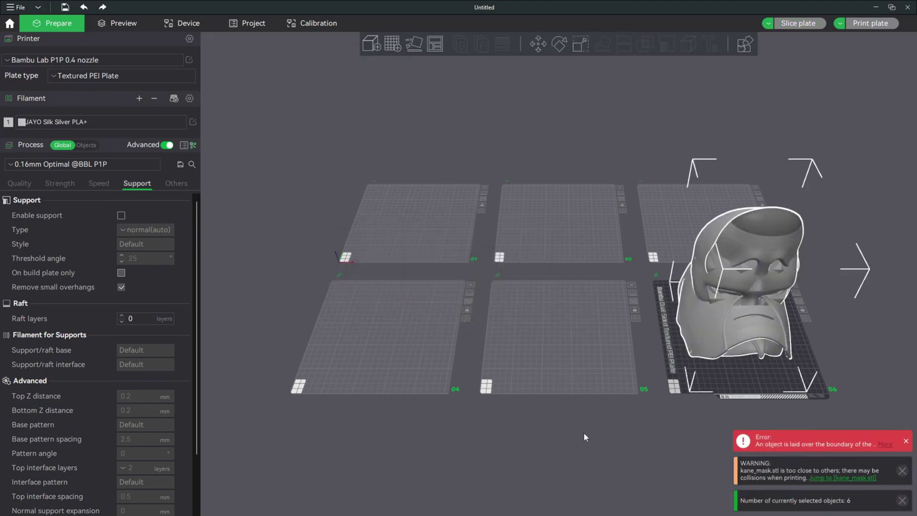
{"action": "left_click", "coordinate": [906, 441]}
{"action": "left_click", "coordinate": [903, 471]}
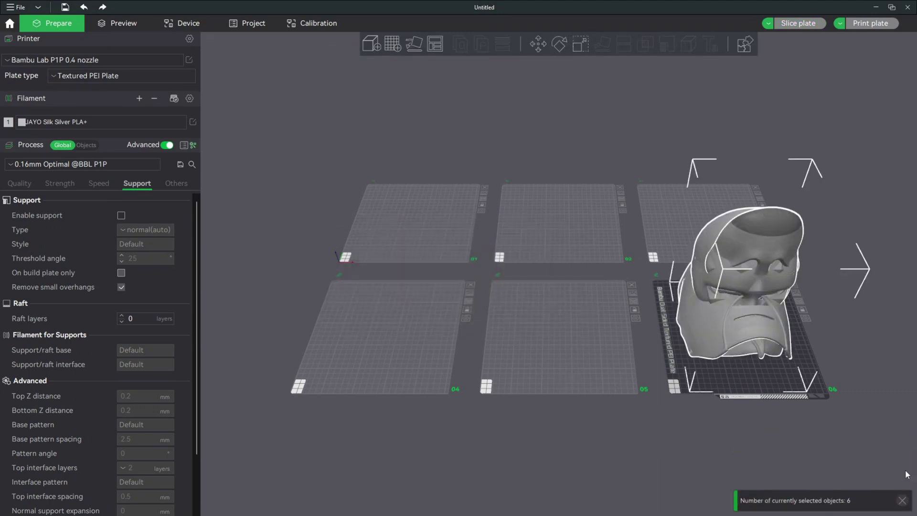
Place Mask-7 on plate 01, doll 02, Kane 03, GH Mask Blank 04, front man 05.
{"action": "left_click_drag", "start_coordinate": [853, 407], "coordinate": [535, 424]}
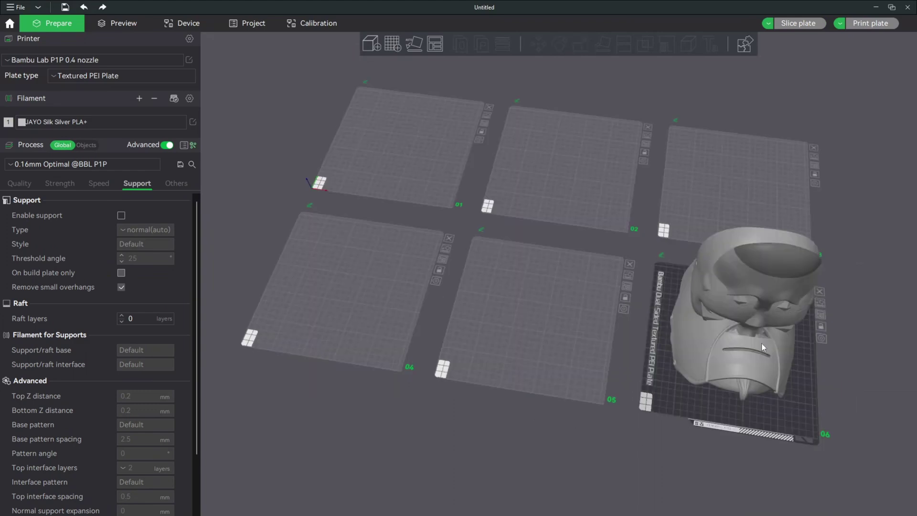
{"action": "left_click_drag", "start_coordinate": [753, 276], "coordinate": [328, 231]}
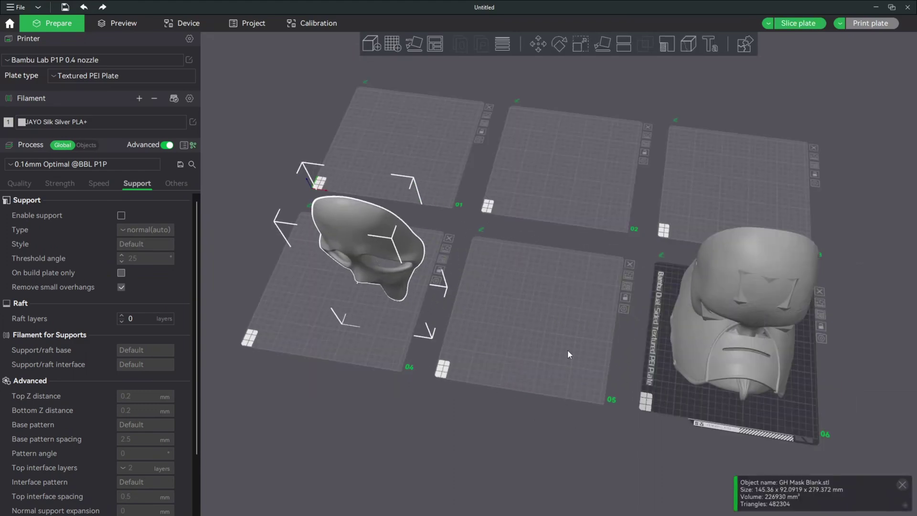
{"action": "left_click_drag", "start_coordinate": [594, 286], "coordinate": [532, 276]}
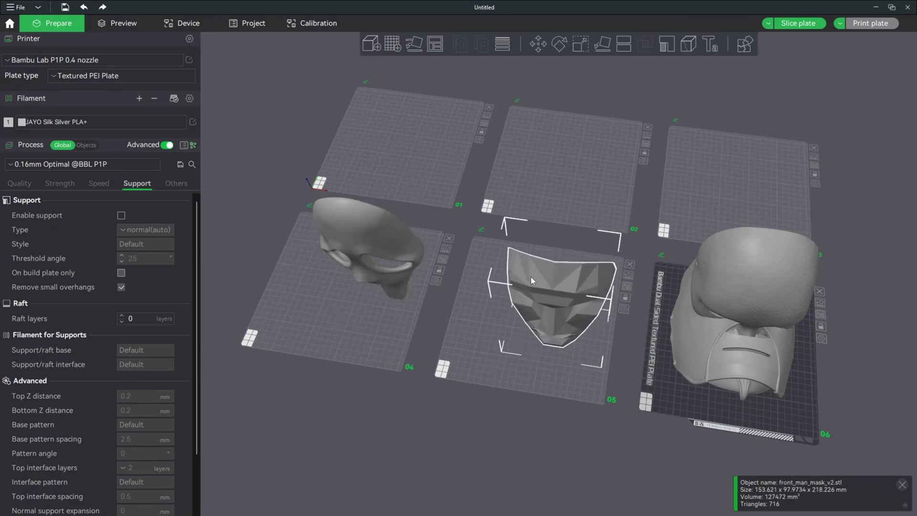
{"action": "left_click_drag", "start_coordinate": [675, 237], "coordinate": [572, 104]}
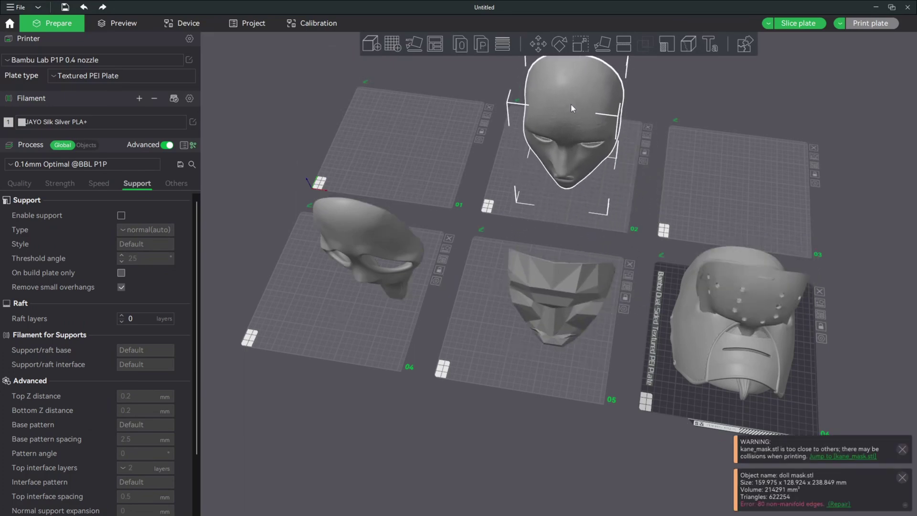
{"action": "left_click_drag", "start_coordinate": [769, 299], "coordinate": [387, 85]}
{"action": "left_click_drag", "start_coordinate": [735, 310], "coordinate": [745, 180]}
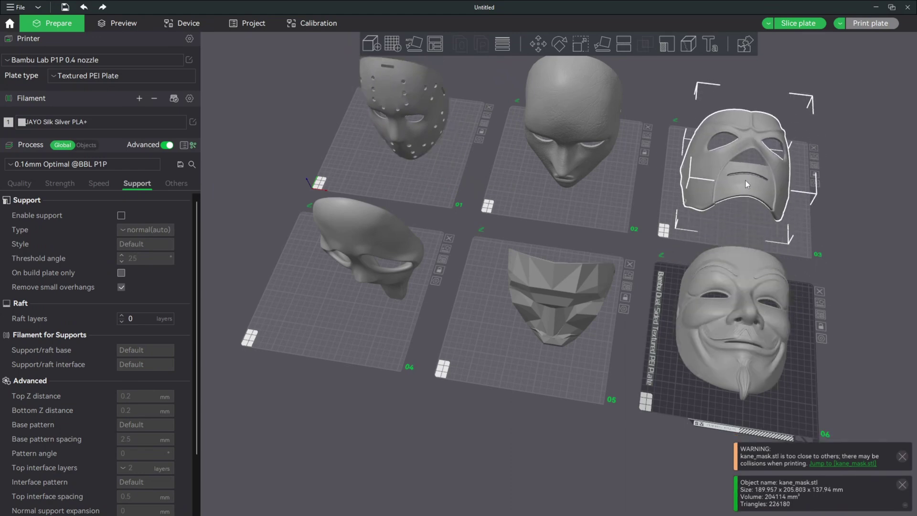
{"action": "left_click", "coordinate": [859, 388]}
{"action": "left_click_drag", "start_coordinate": [574, 413], "coordinate": [838, 460]}
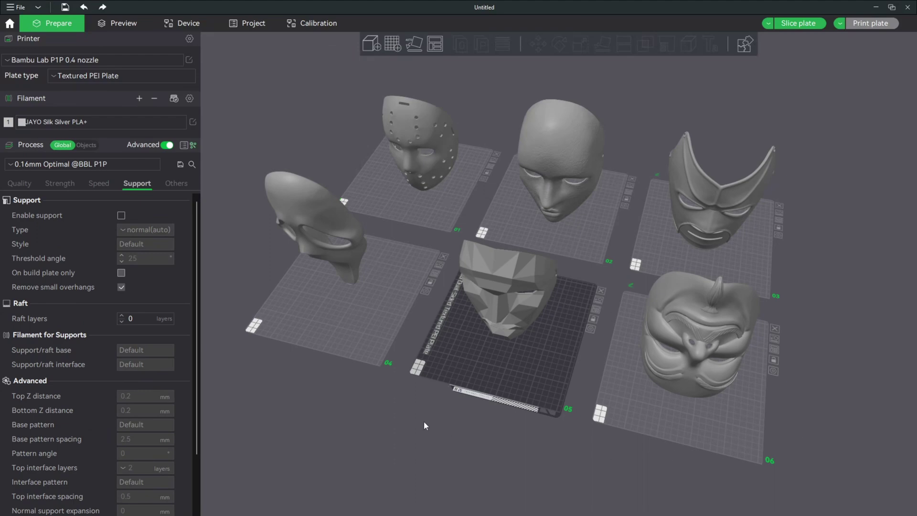
Flip the GH Mask Blank skull on plate 04 180° around Y with the Rotate tool.
{"action": "left_click_drag", "start_coordinate": [423, 420], "coordinate": [376, 337]}
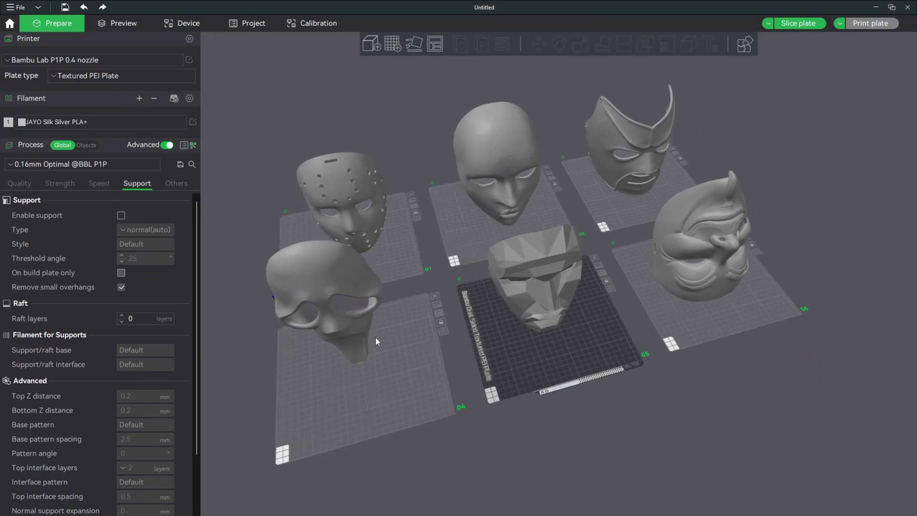
{"action": "left_click", "coordinate": [324, 280]}
{"action": "left_click", "coordinate": [559, 44]}
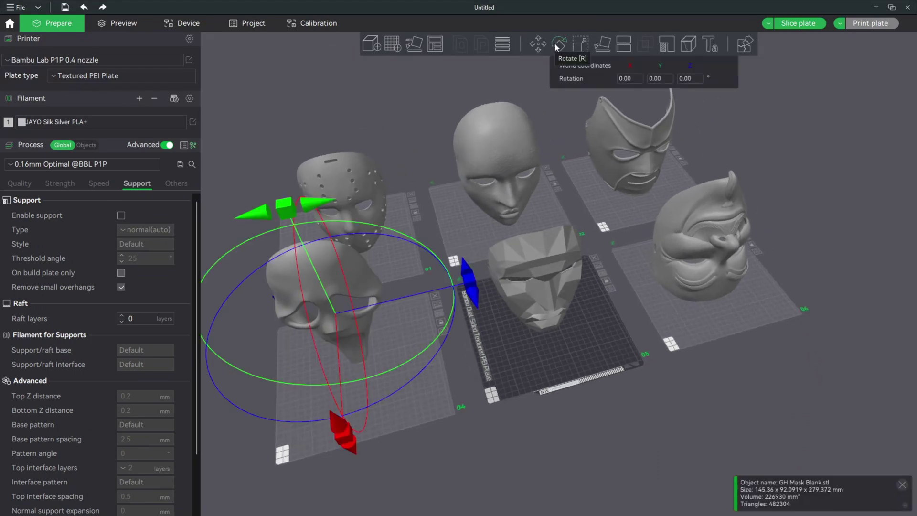
{"action": "left_click_drag", "start_coordinate": [258, 213], "coordinate": [365, 387]}
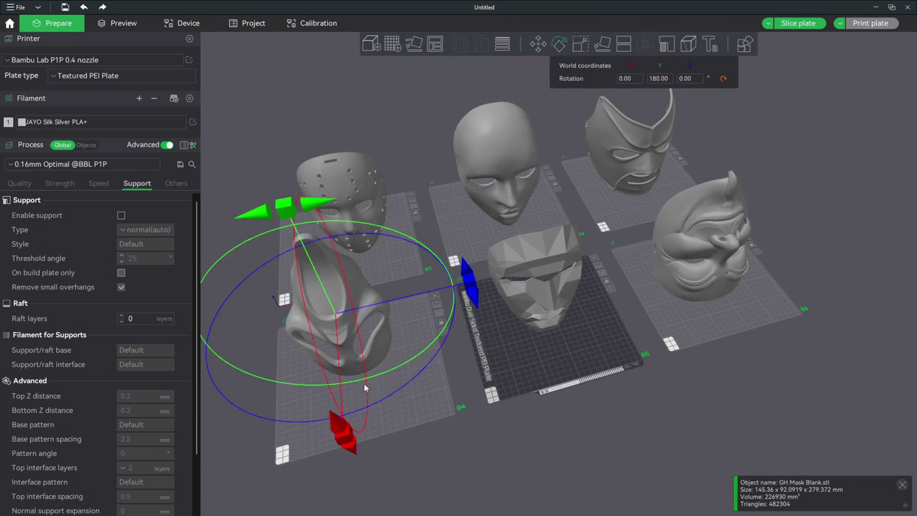
{"action": "left_click", "coordinate": [473, 466]}
{"action": "left_click_drag", "start_coordinate": [468, 446], "coordinate": [468, 410]}
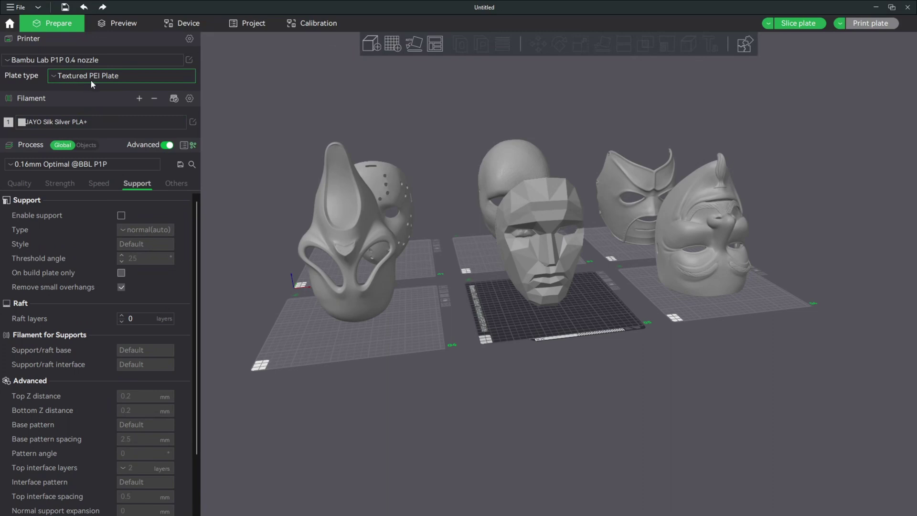
Set plate 05's plate type to Cool Plate / PLA Plate.
{"action": "left_click_drag", "start_coordinate": [672, 403], "coordinate": [609, 333]}
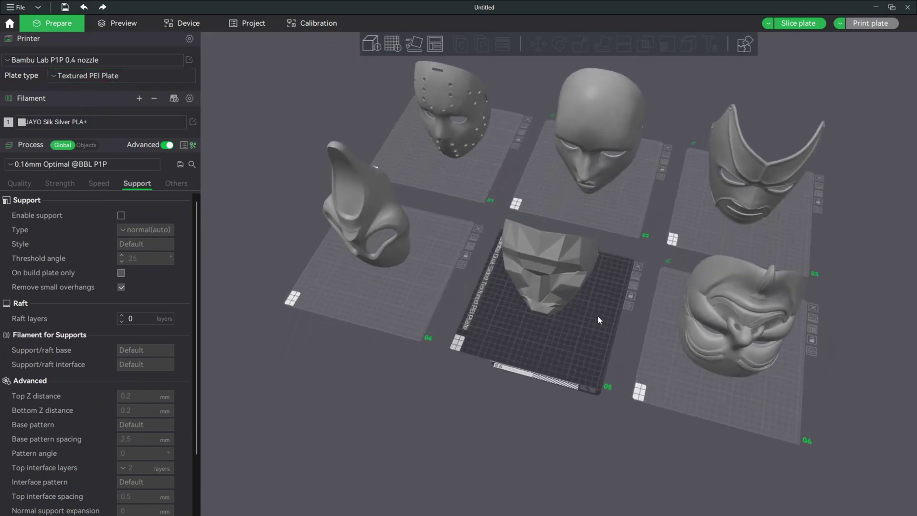
{"action": "scroll", "coordinate": [626, 306], "scroll_direction": "up", "scroll_amount": 5}
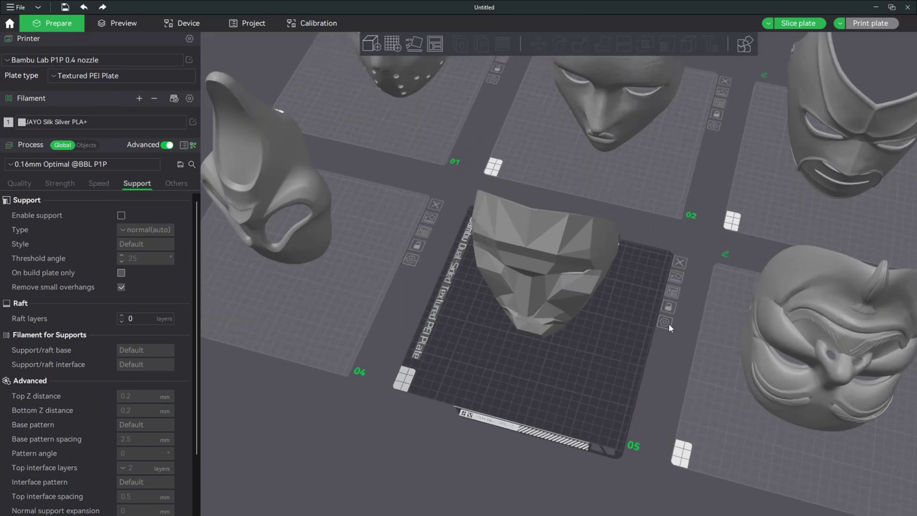
{"action": "left_click", "coordinate": [667, 323]}
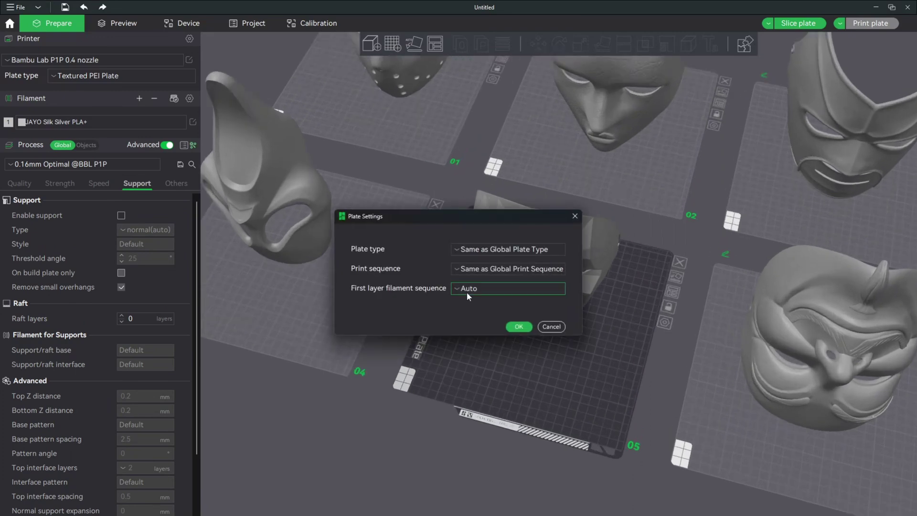
{"action": "left_click", "coordinate": [455, 250]}
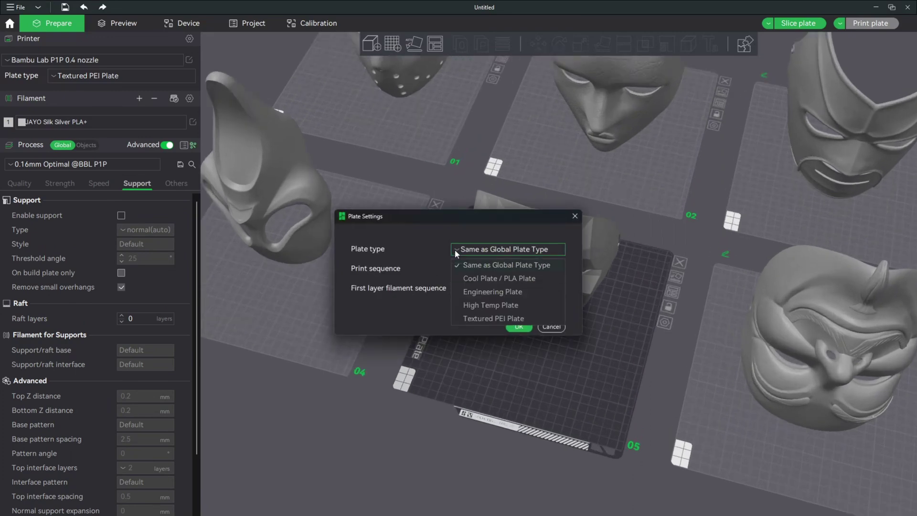
{"action": "left_click", "coordinate": [502, 278]}
{"action": "left_click", "coordinate": [518, 326]}
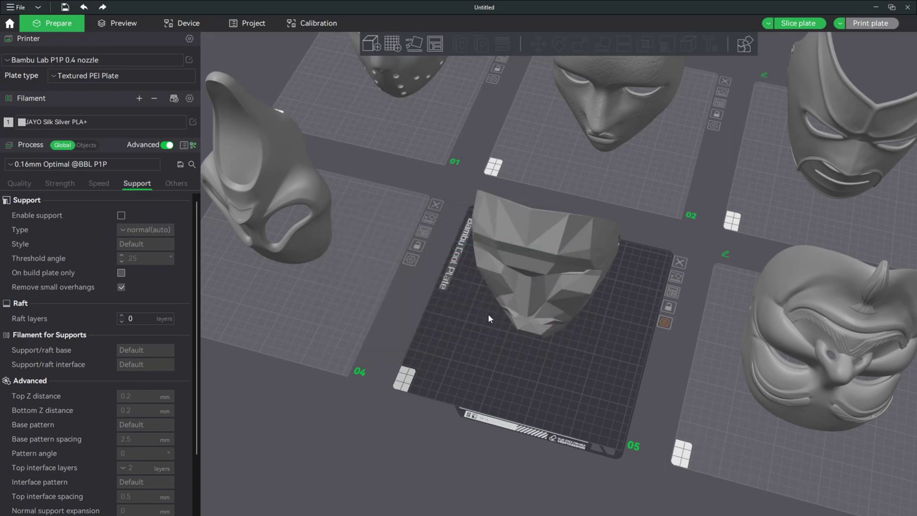
Set plate 01's plate type to Engineering Plate and dismiss the resulting warning.
{"action": "left_click", "coordinate": [426, 125]}
{"action": "scroll", "coordinate": [446, 214], "scroll_direction": "up", "scroll_amount": 5}
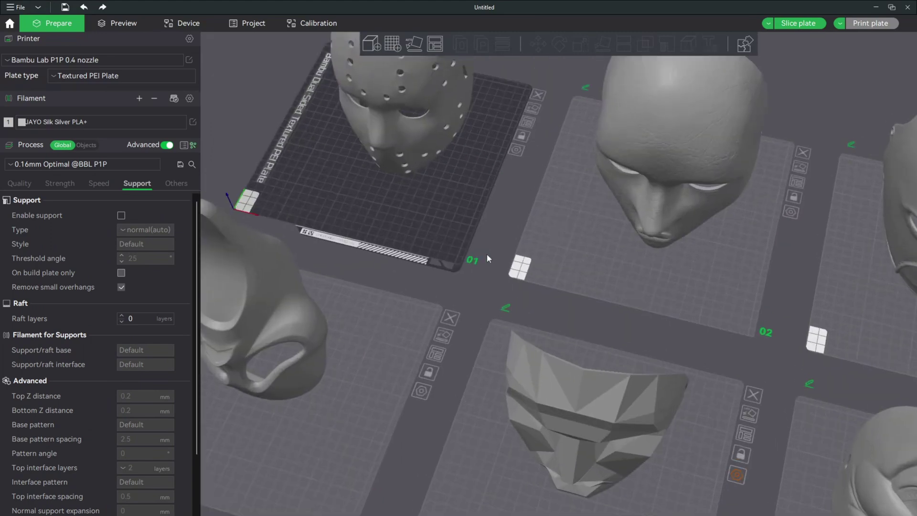
{"action": "left_click", "coordinate": [509, 138]}
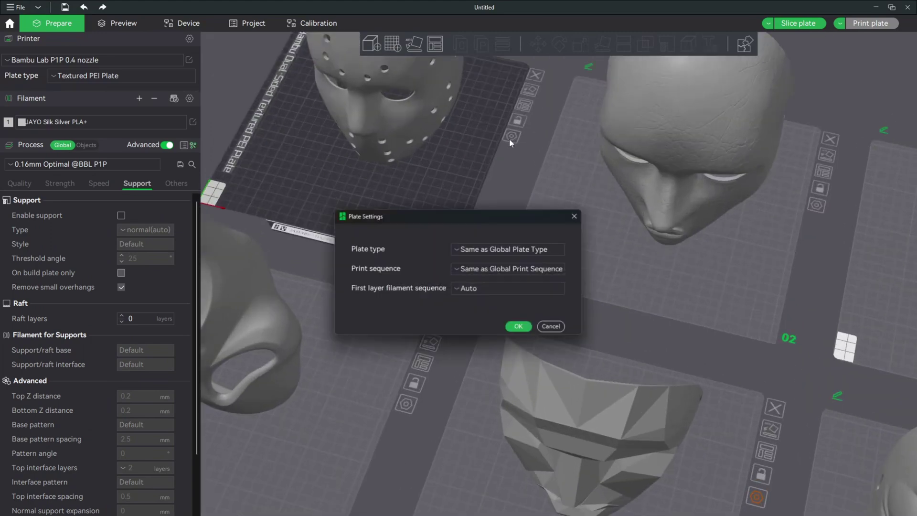
{"action": "left_click", "coordinate": [463, 252]}
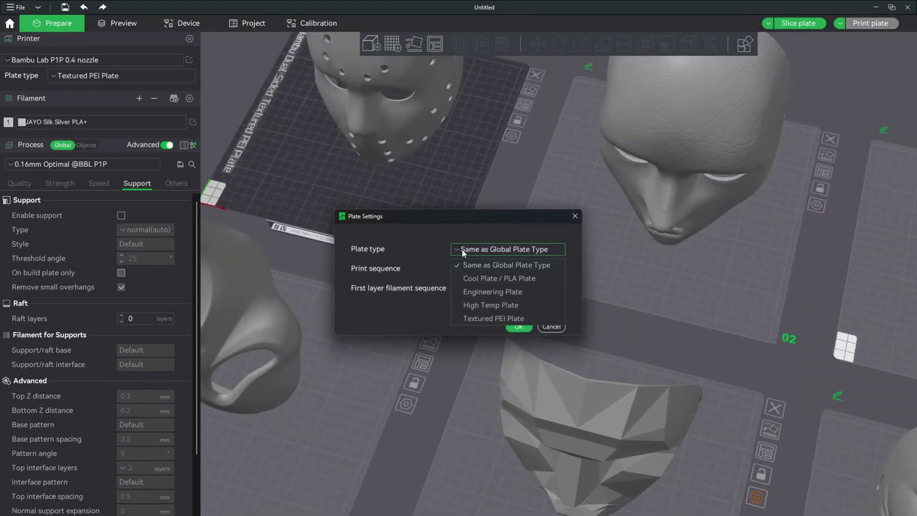
{"action": "left_click", "coordinate": [474, 290]}
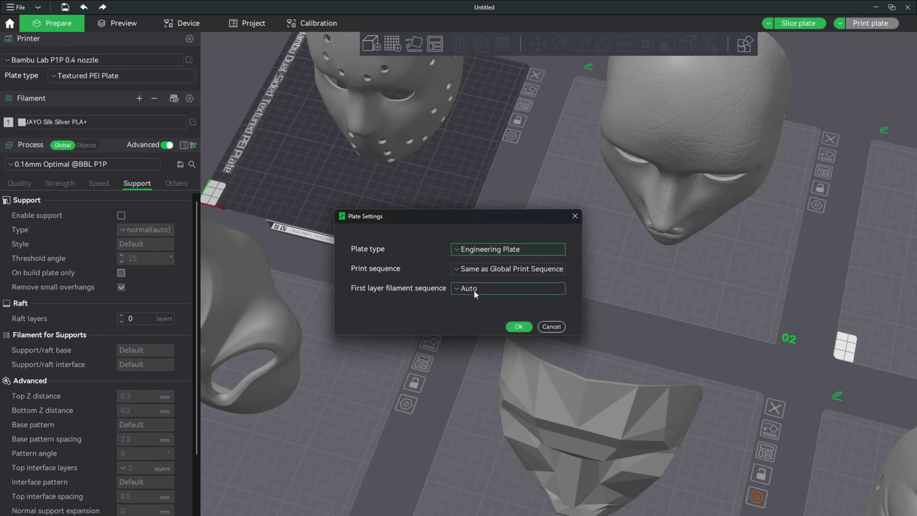
{"action": "left_click", "coordinate": [519, 326]}
{"action": "scroll", "coordinate": [464, 326], "scroll_direction": "down", "scroll_amount": 6}
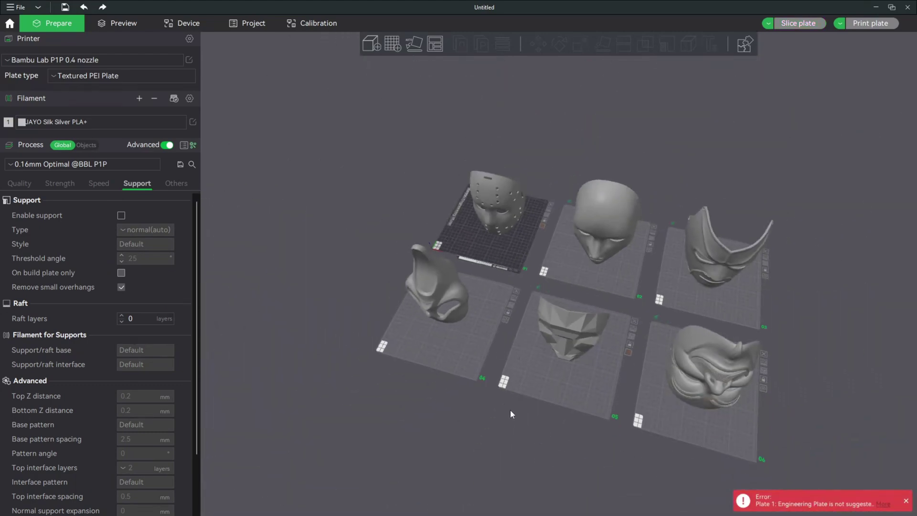
{"action": "left_click", "coordinate": [906, 501]}
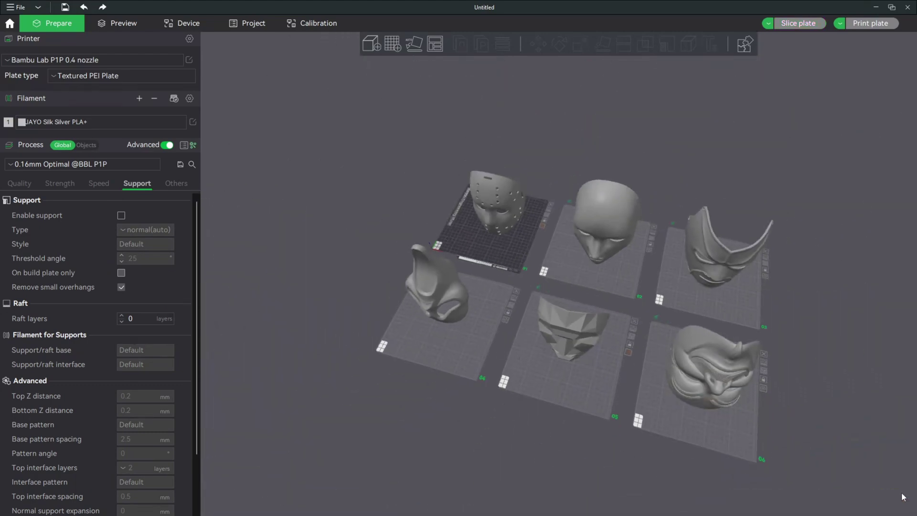
{"action": "left_click", "coordinate": [51, 76]}
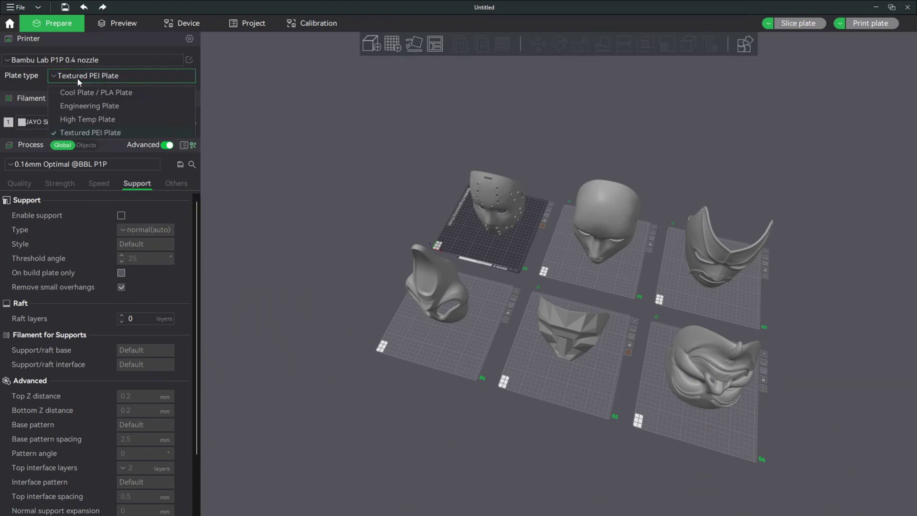
{"action": "left_click", "coordinate": [263, 96]}
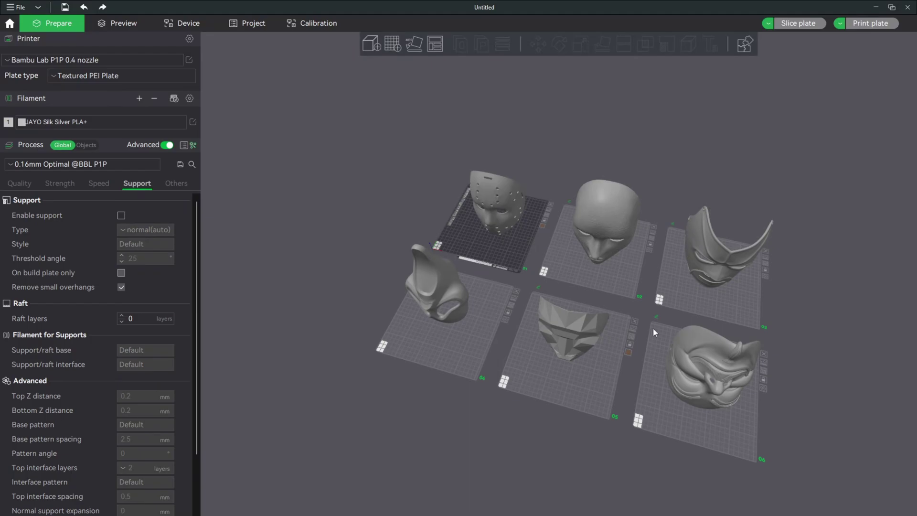
{"action": "left_click_drag", "start_coordinate": [653, 328], "coordinate": [521, 425]}
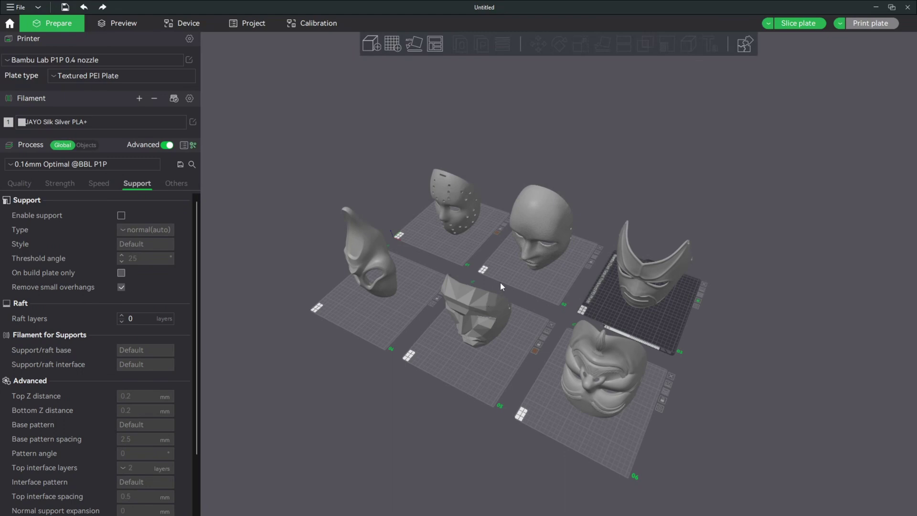
{"action": "left_click_drag", "start_coordinate": [501, 283], "coordinate": [415, 357]}
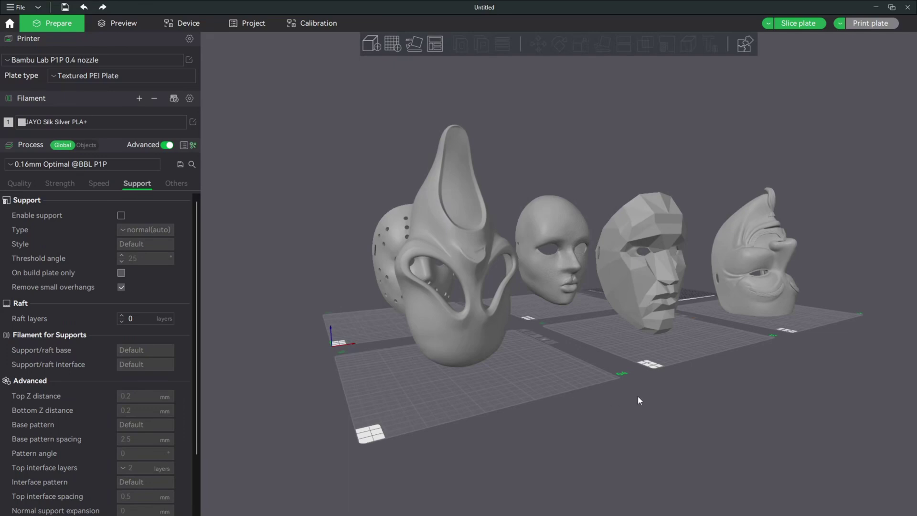
{"action": "left_click_drag", "start_coordinate": [693, 394], "coordinate": [685, 396]}
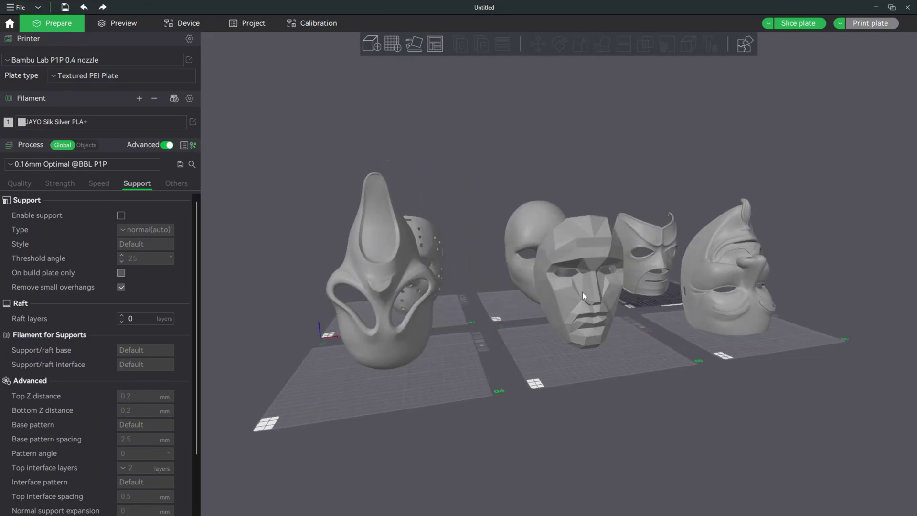
{"action": "left_click_drag", "start_coordinate": [586, 254], "coordinate": [750, 324]}
{"action": "scroll", "coordinate": [775, 272], "scroll_direction": "up", "scroll_amount": 3}
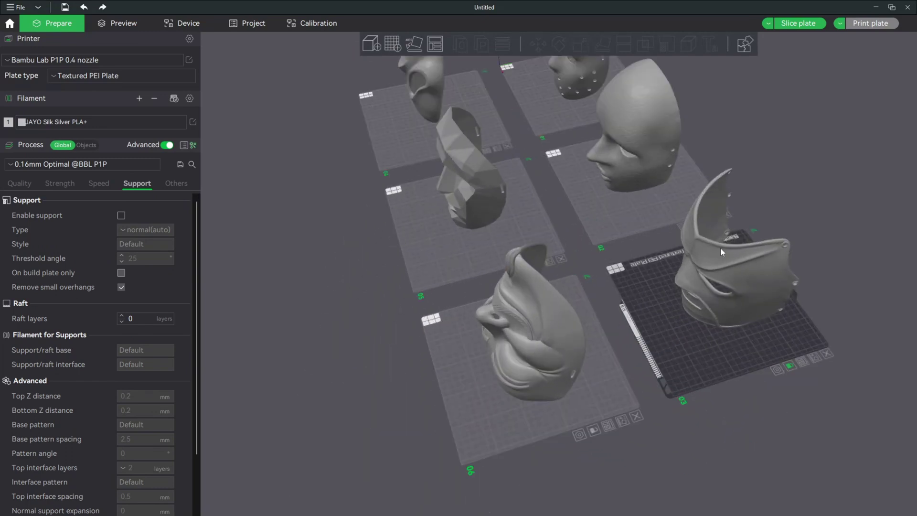
{"action": "left_click_drag", "start_coordinate": [581, 388], "coordinate": [581, 292]}
{"action": "scroll", "coordinate": [590, 285], "scroll_direction": "up", "scroll_amount": 2}
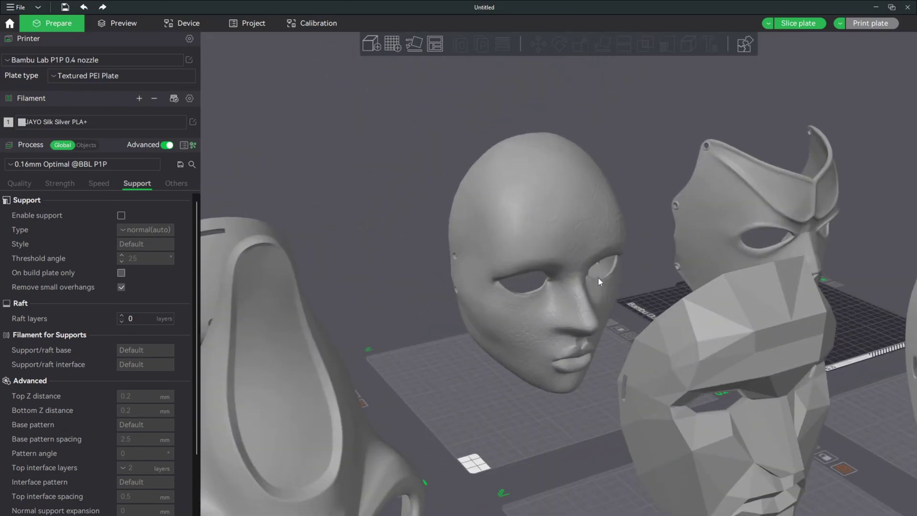
{"action": "left_click_drag", "start_coordinate": [454, 337], "coordinate": [551, 373]}
{"action": "left_click_drag", "start_coordinate": [545, 443], "coordinate": [341, 272]}
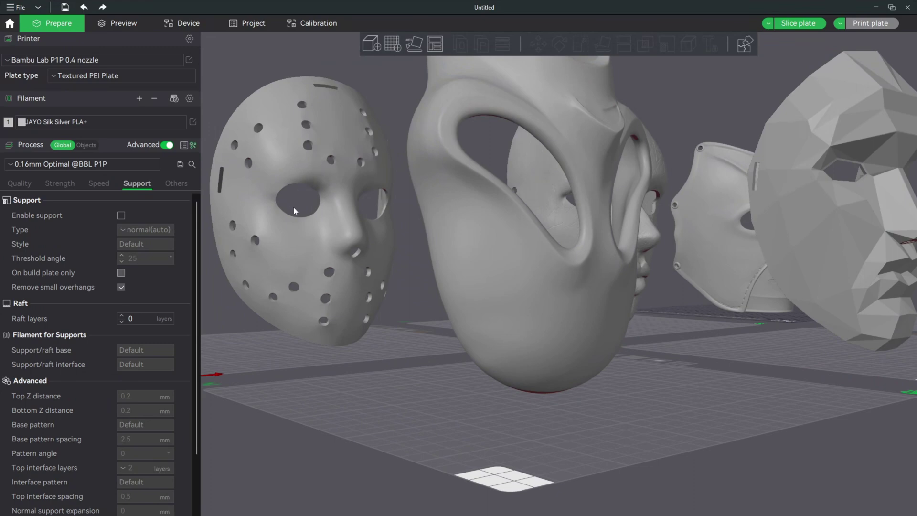
{"action": "left_click_drag", "start_coordinate": [384, 360], "coordinate": [643, 199]}
{"action": "scroll", "coordinate": [623, 317], "scroll_direction": "down", "scroll_amount": 5}
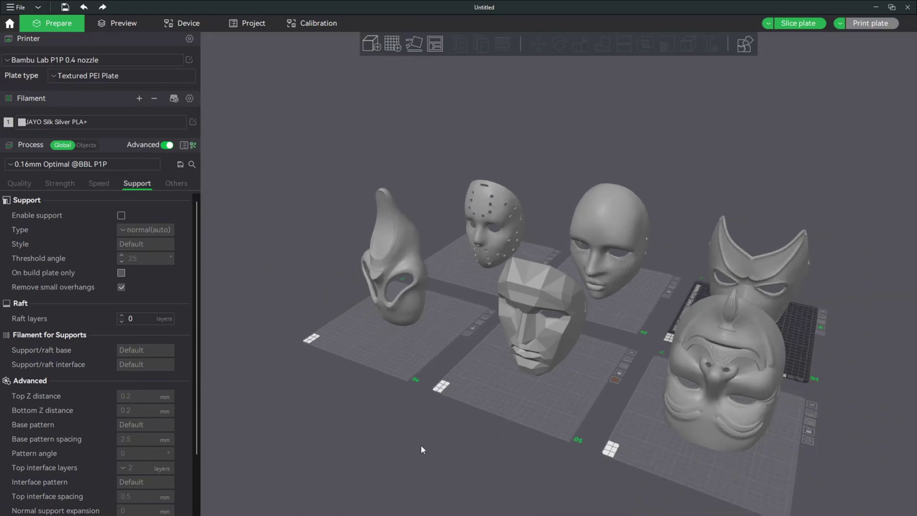
Enable support generation with a 35° threshold angle.
{"action": "scroll", "coordinate": [420, 445], "scroll_direction": "up", "scroll_amount": 6}
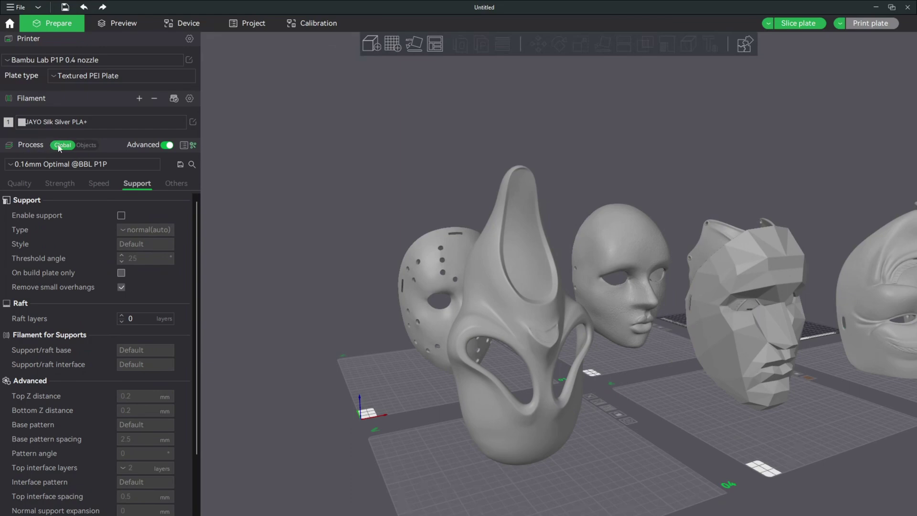
{"action": "left_click", "coordinate": [122, 216]}
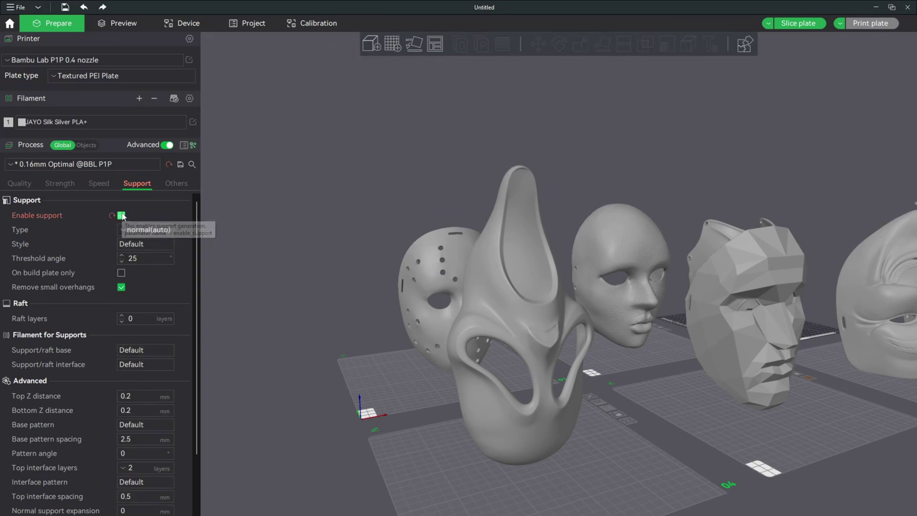
{"action": "double_click", "coordinate": [143, 257]}
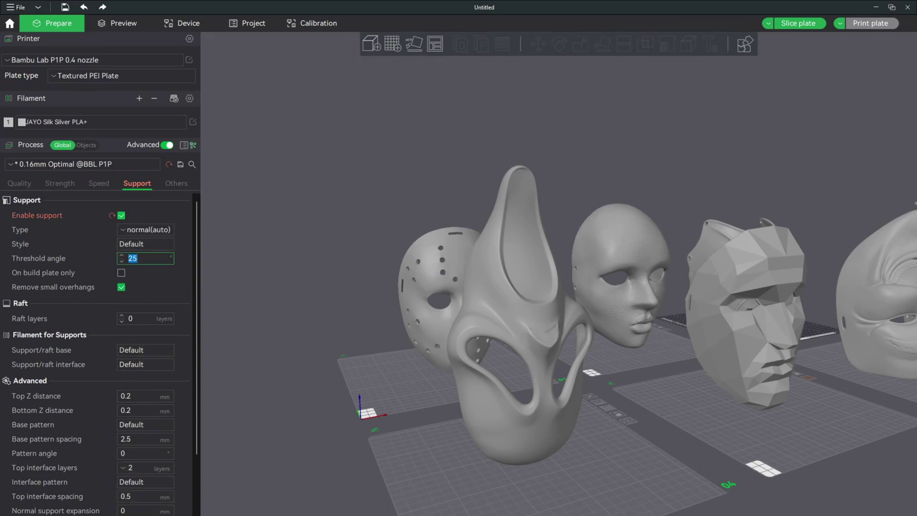
{"action": "type", "text": "35"}
{"action": "left_click", "coordinate": [436, 400]}
{"action": "scroll", "coordinate": [644, 461], "scroll_direction": "down", "scroll_amount": 5}
{"action": "left_click_drag", "start_coordinate": [644, 461], "coordinate": [697, 358]}
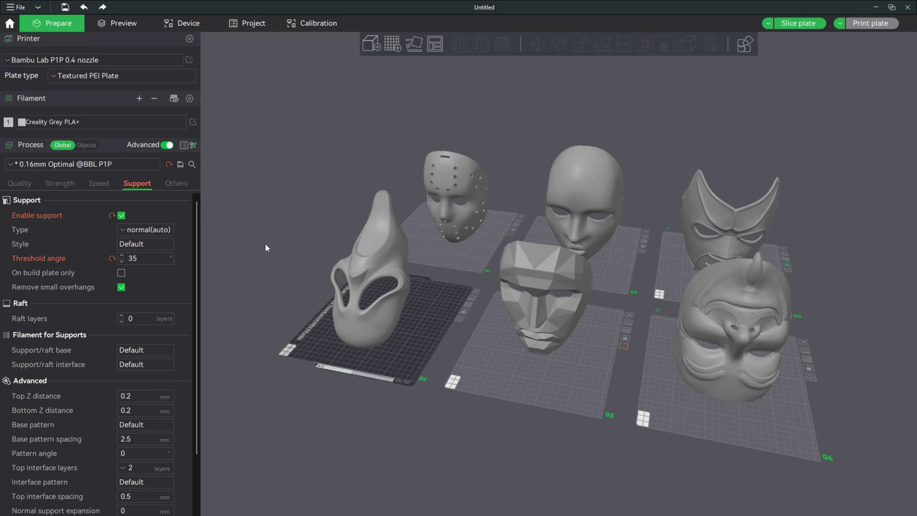
Choose Creality GOLD PLA+ filament, switch Process to Objects mode, and select plate 4.
{"action": "left_click", "coordinate": [69, 123]}
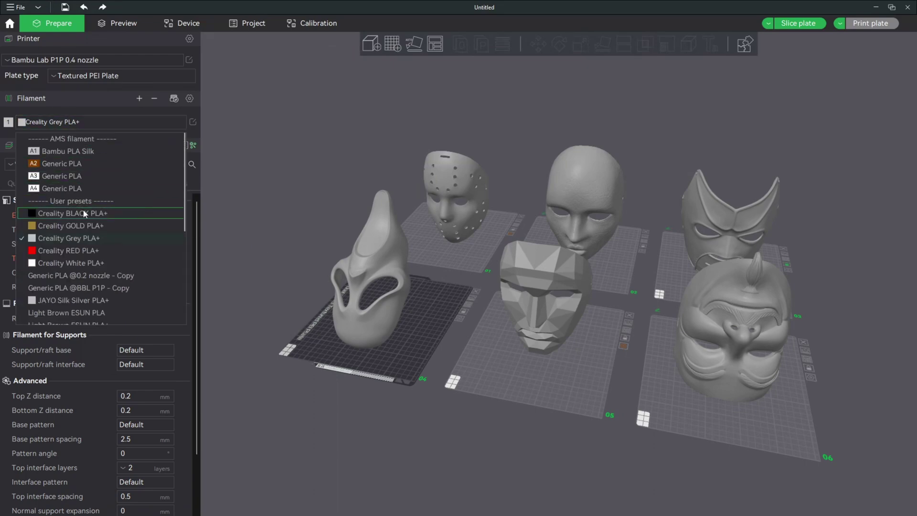
{"action": "key", "text": "Escape"}
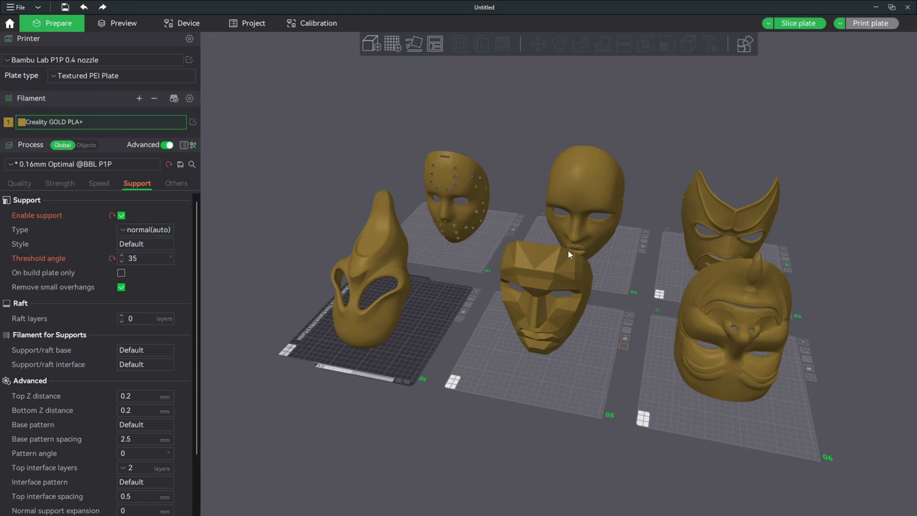
{"action": "left_click", "coordinate": [86, 145]}
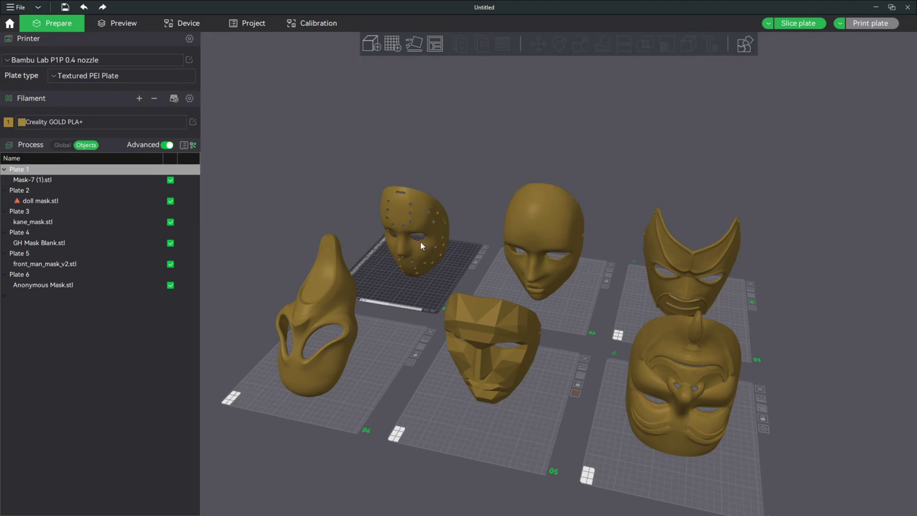
{"action": "scroll", "coordinate": [408, 214], "scroll_direction": "up", "scroll_amount": 6}
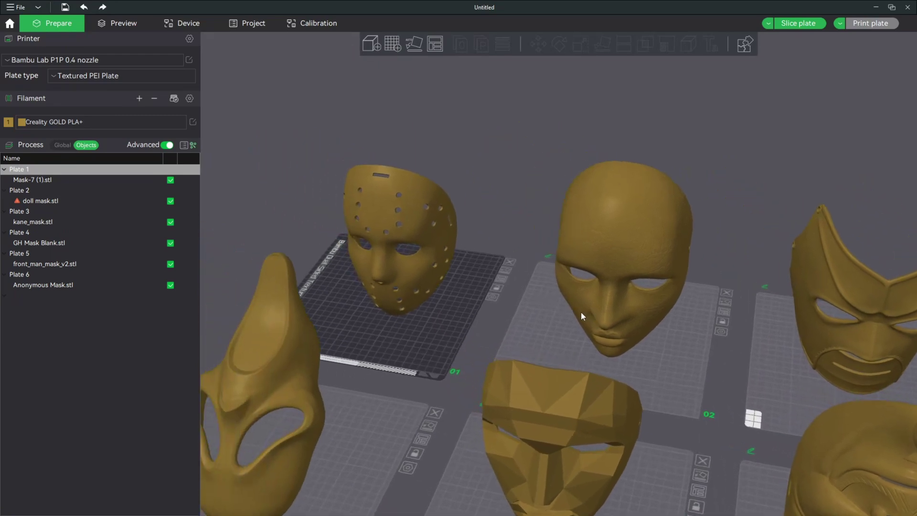
{"action": "scroll", "coordinate": [582, 317], "scroll_direction": "down", "scroll_amount": 5}
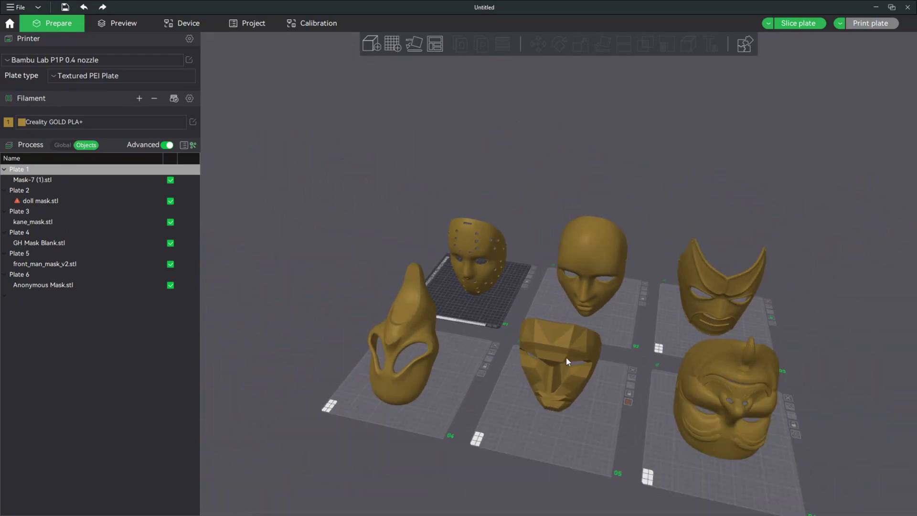
{"action": "left_click", "coordinate": [452, 406]}
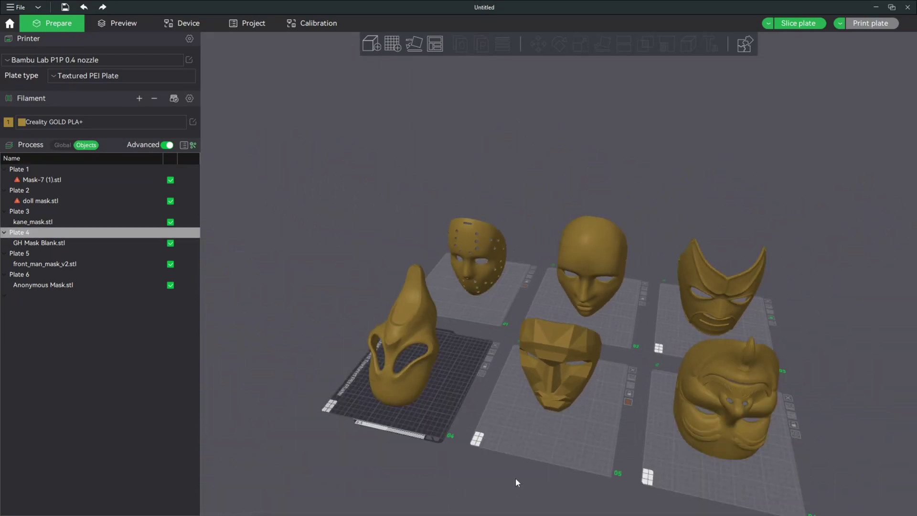
Add filament 2 as Creality White PLA+ and filament 3 as Creality BLACK PLA+.
{"action": "left_click", "coordinate": [139, 99]}
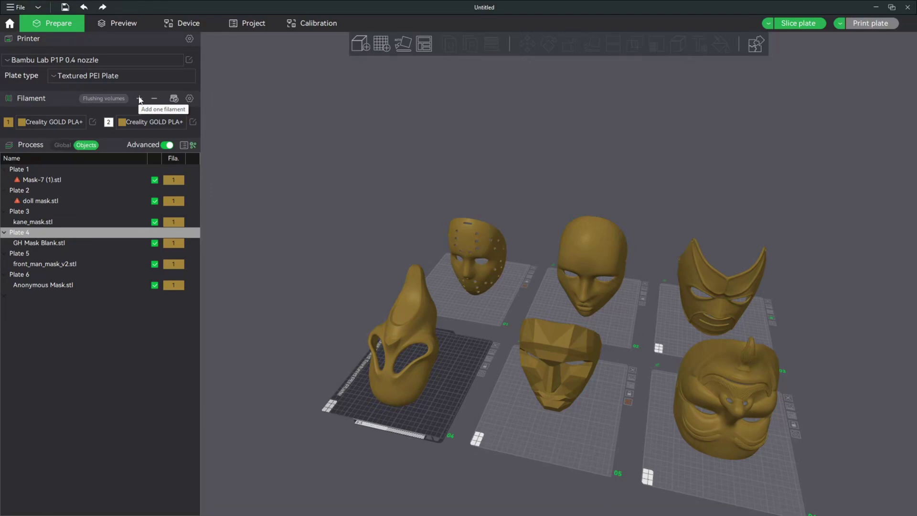
{"action": "left_click", "coordinate": [139, 99]}
{"action": "left_click", "coordinate": [160, 123]}
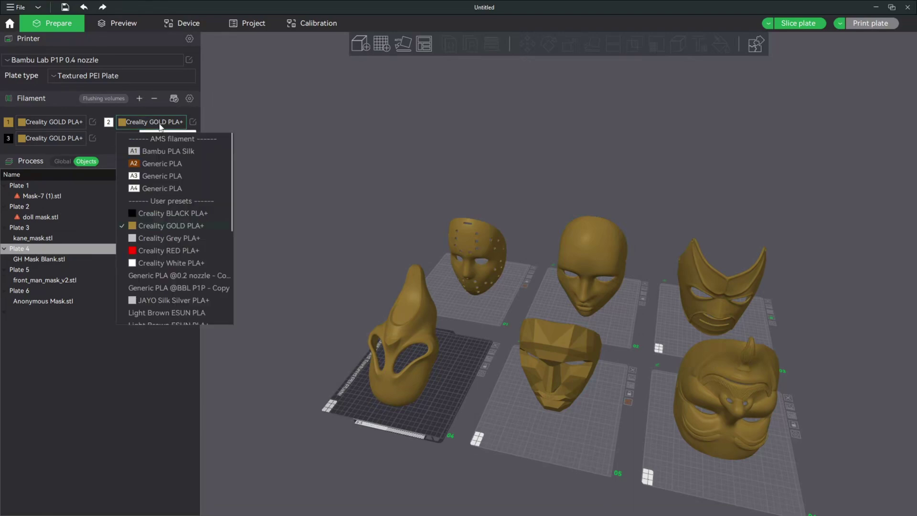
{"action": "left_click", "coordinate": [162, 262]}
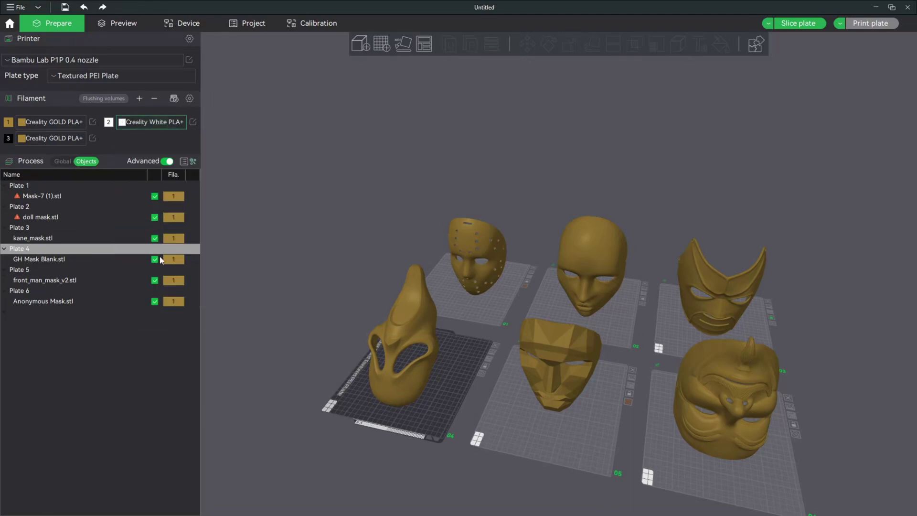
{"action": "left_click", "coordinate": [42, 141]}
{"action": "left_click", "coordinate": [53, 230]}
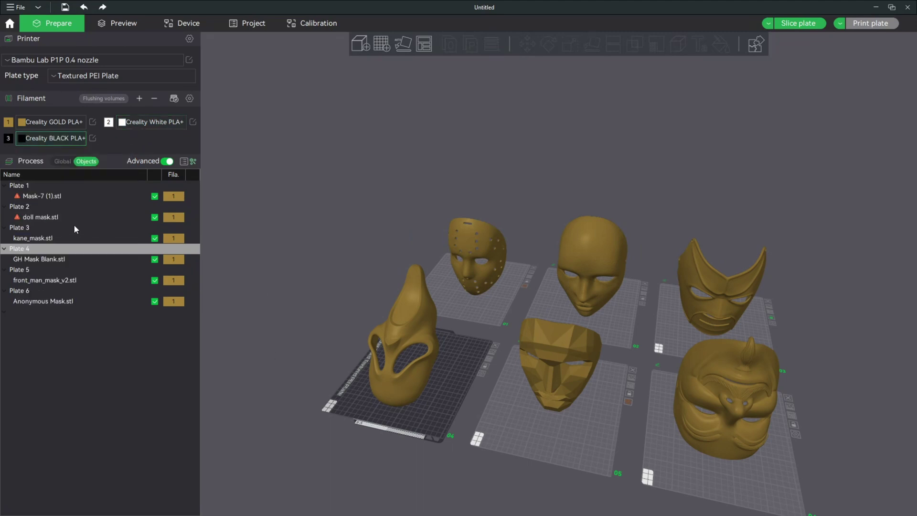
{"action": "left_click", "coordinate": [25, 185]}
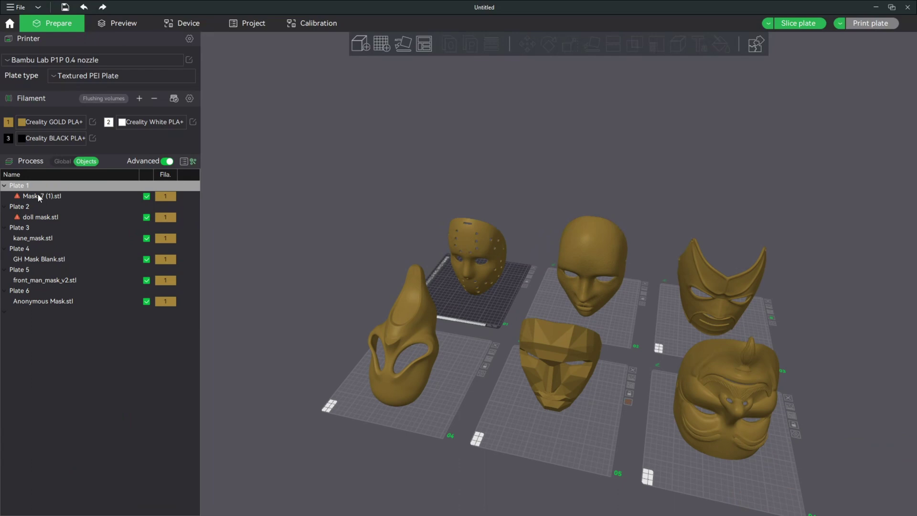
{"action": "left_click", "coordinate": [38, 196]}
Give Mask-7 white filament 2 and front_man_mask_v2 black filament 3.
{"action": "right_click", "coordinate": [39, 195]}
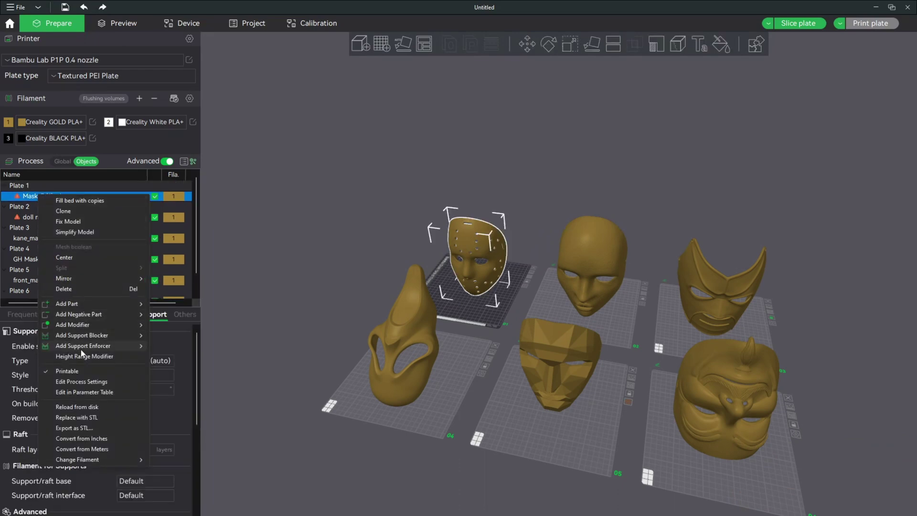
{"action": "mouse_move", "coordinate": [81, 461]}
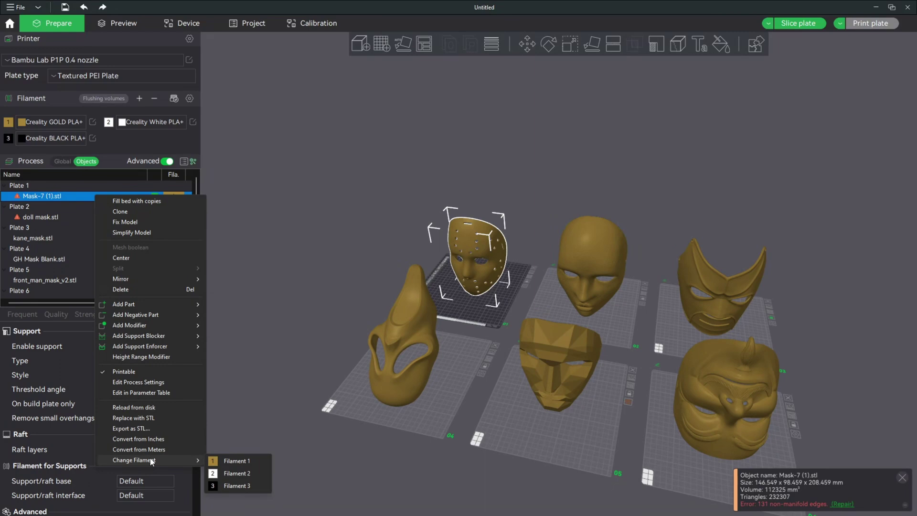
{"action": "left_click", "coordinate": [216, 472]}
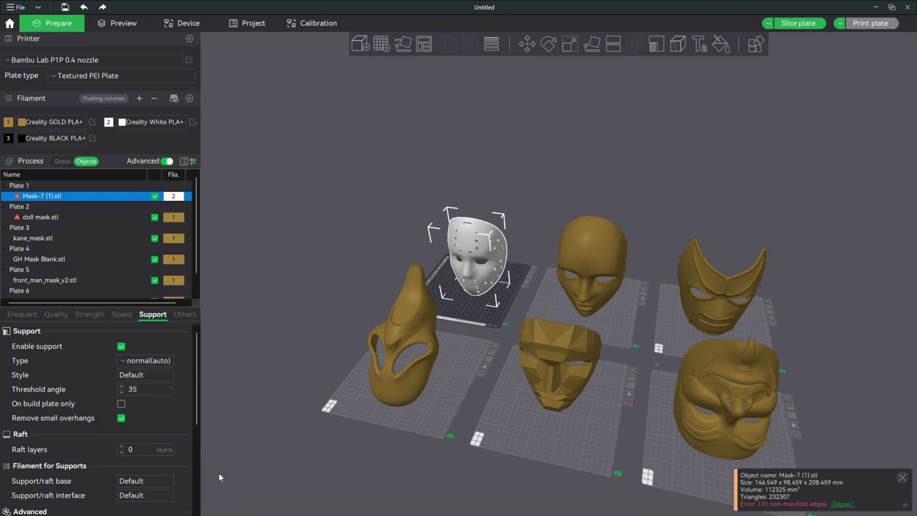
{"action": "left_click", "coordinate": [28, 281]}
{"action": "right_click", "coordinate": [27, 281]}
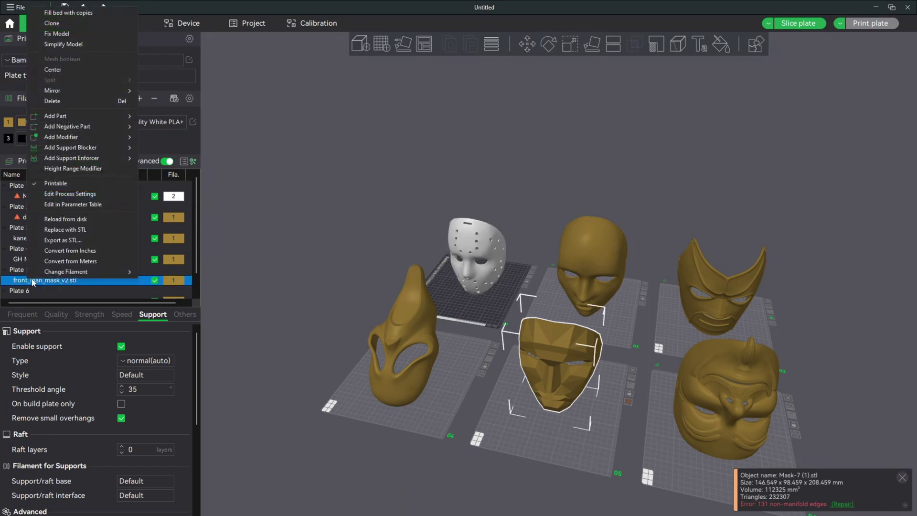
{"action": "mouse_move", "coordinate": [60, 274]}
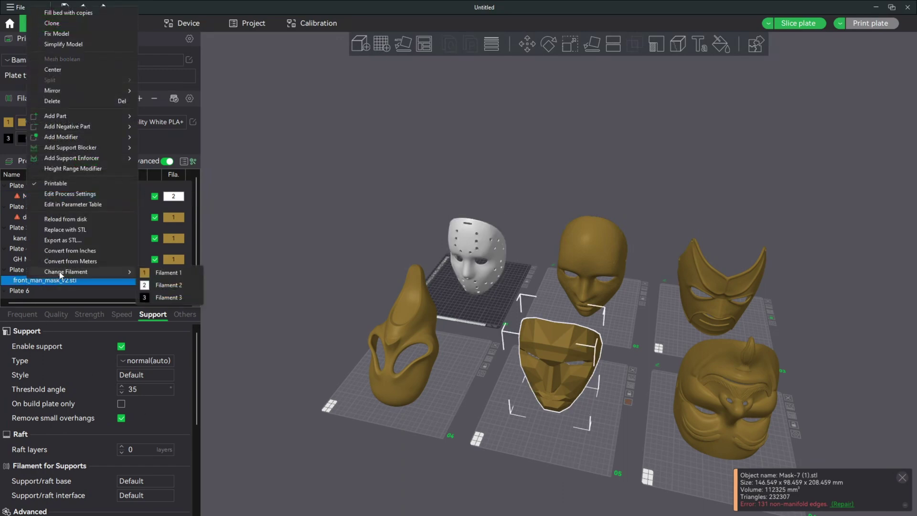
{"action": "left_click", "coordinate": [162, 297]}
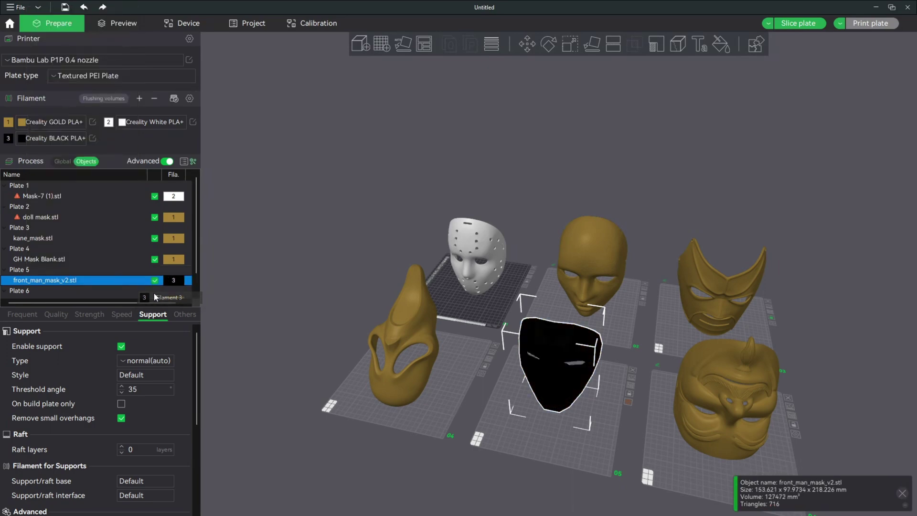
Assign white filament 2 to the Anonymous Mask.
{"action": "left_click", "coordinate": [321, 440]}
{"action": "scroll", "coordinate": [546, 449], "scroll_direction": "up", "scroll_amount": 5}
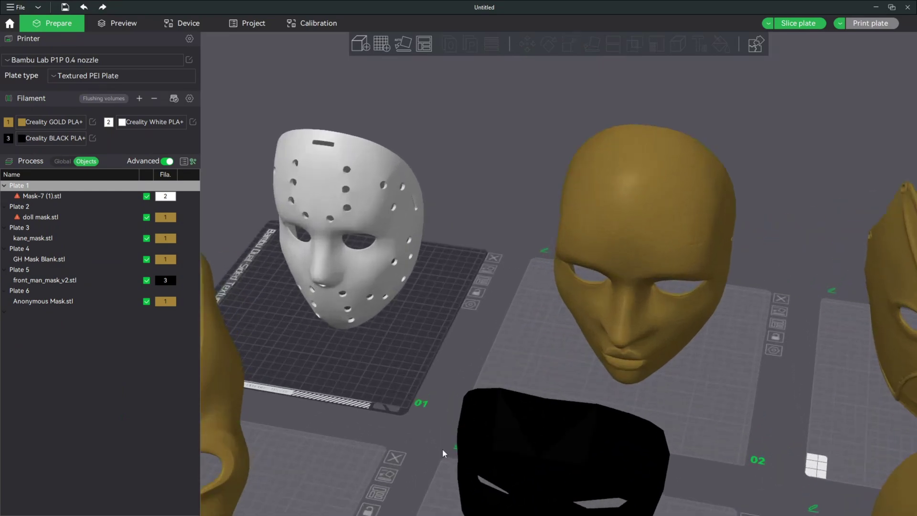
{"action": "scroll", "coordinate": [419, 402], "scroll_direction": "down", "scroll_amount": 2}
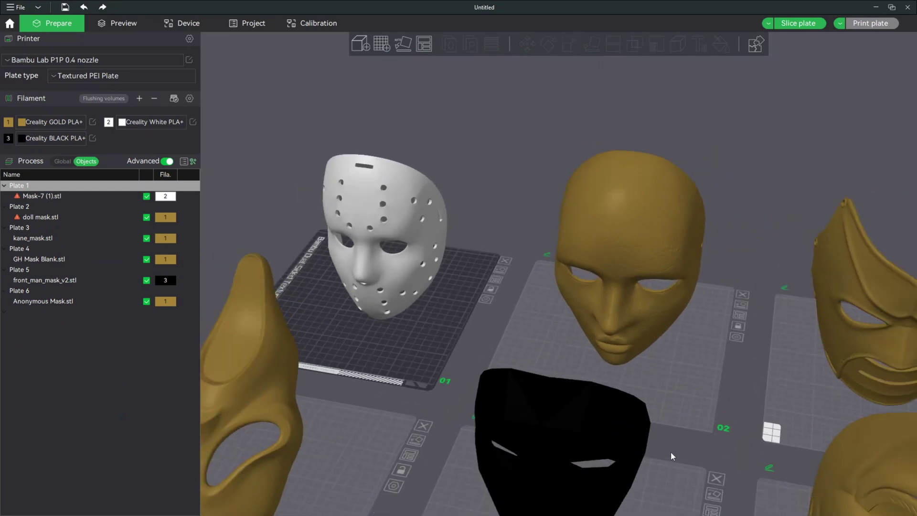
{"action": "scroll", "coordinate": [722, 425], "scroll_direction": "down", "scroll_amount": 2}
{"action": "scroll", "coordinate": [694, 405], "scroll_direction": "down", "scroll_amount": 3}
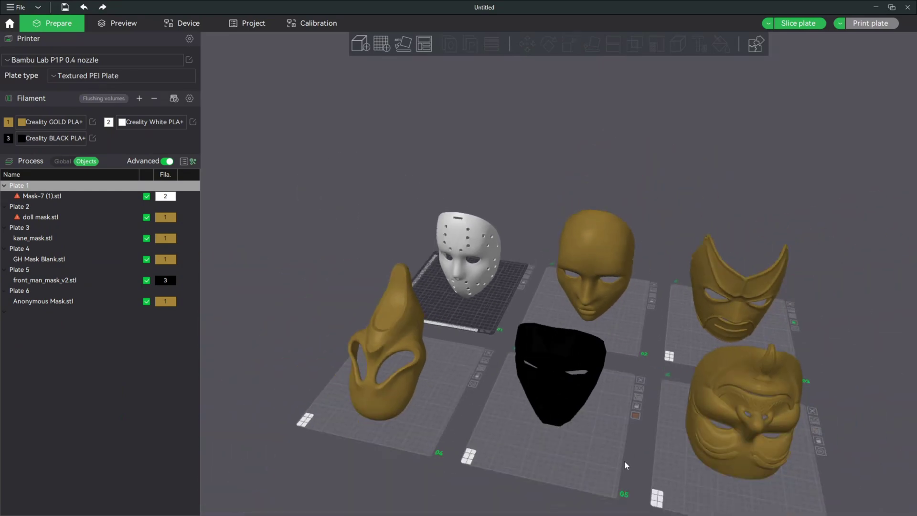
{"action": "middle_click_drag", "start_coordinate": [626, 466], "coordinate": [546, 419]}
{"action": "left_click", "coordinate": [687, 367]}
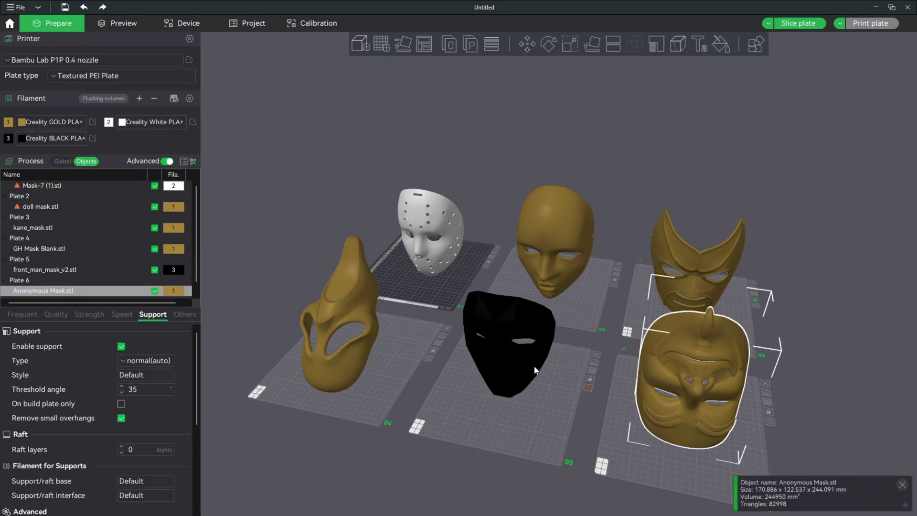
{"action": "right_click", "coordinate": [171, 296]}
{"action": "mouse_move", "coordinate": [210, 287]}
{"action": "left_click", "coordinate": [311, 299]}
Give GH Mask Blank and the doll mask white filament 2, and kane_mask black filament 3.
{"action": "left_click", "coordinate": [322, 302]}
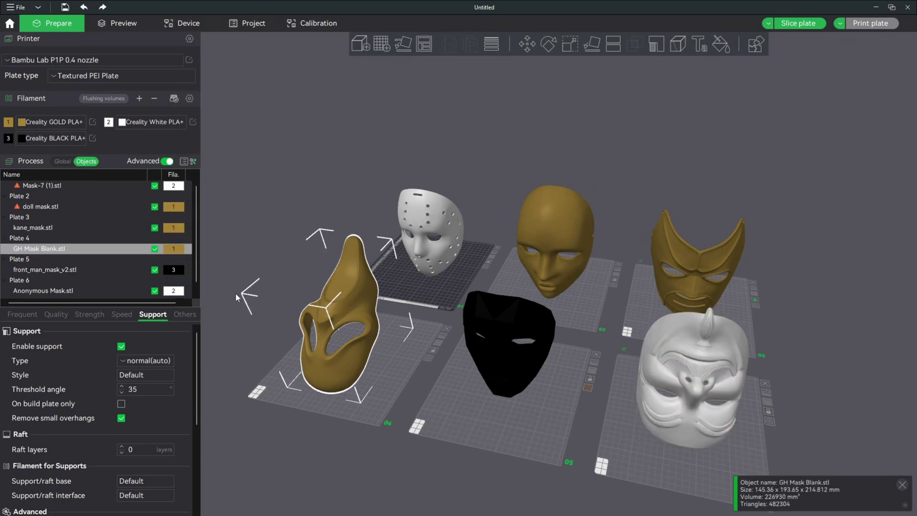
{"action": "right_click", "coordinate": [174, 253]}
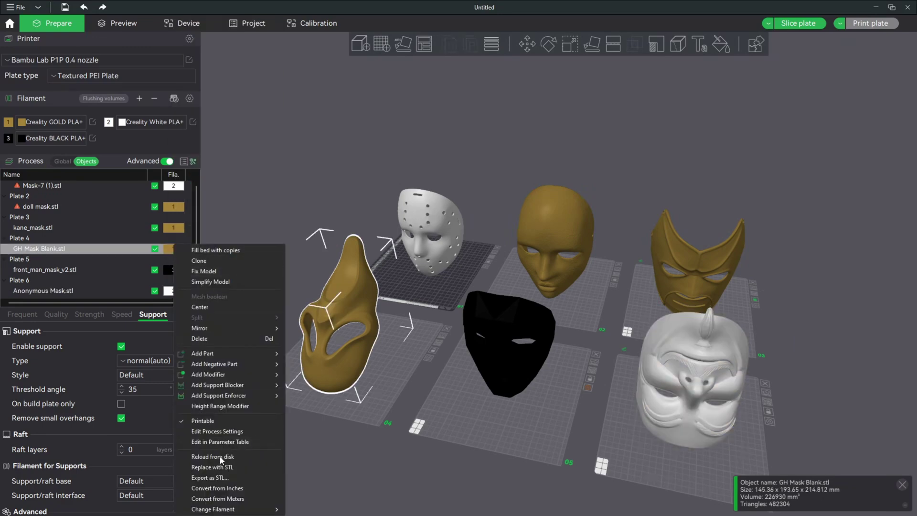
{"action": "mouse_move", "coordinate": [269, 511]}
{"action": "left_click", "coordinate": [312, 496]}
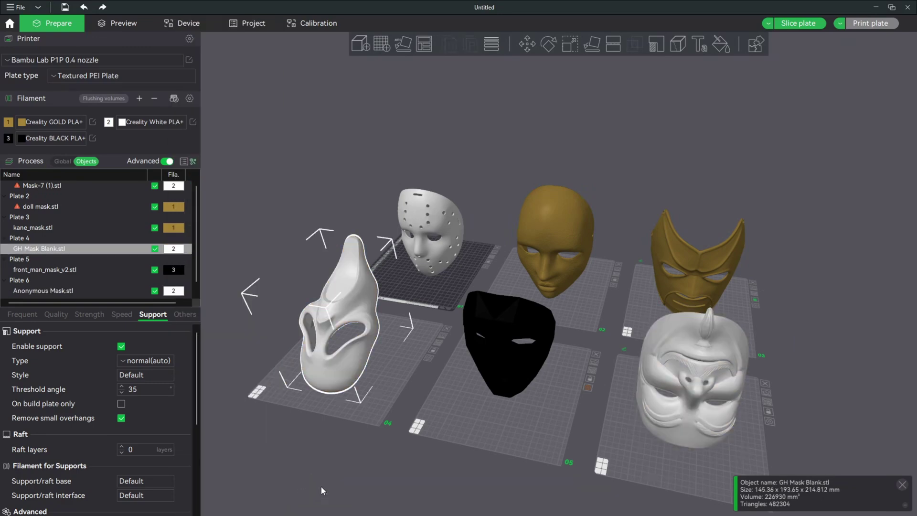
{"action": "left_click", "coordinate": [697, 264]}
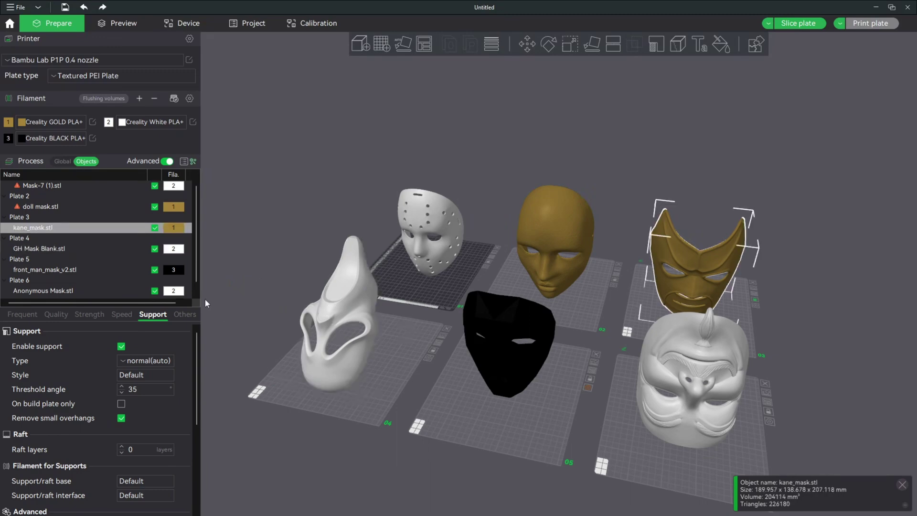
{"action": "right_click", "coordinate": [170, 227]}
{"action": "mouse_move", "coordinate": [229, 489]}
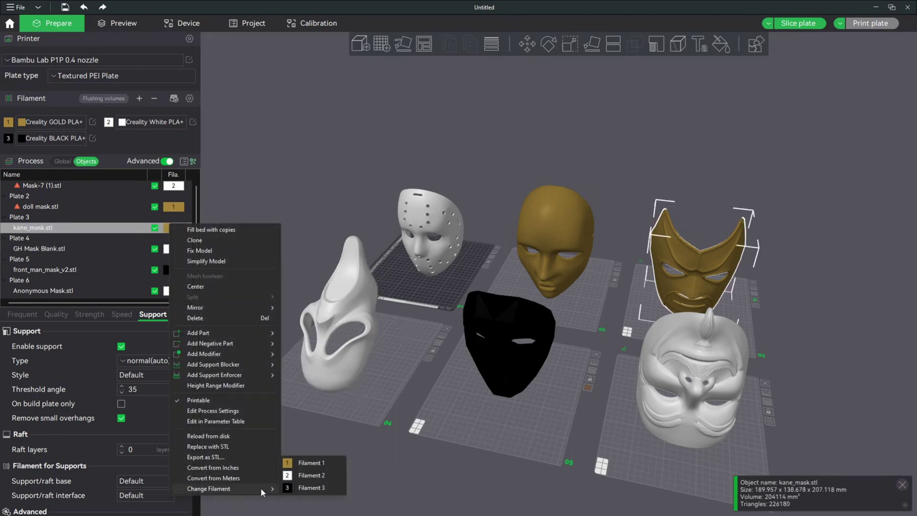
{"action": "left_click", "coordinate": [306, 490]}
{"action": "left_click", "coordinate": [545, 238]}
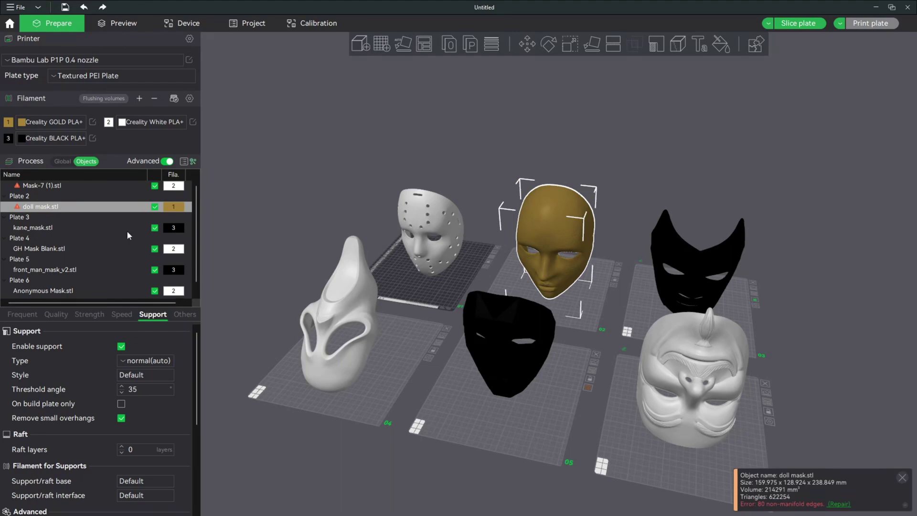
{"action": "right_click", "coordinate": [174, 207]}
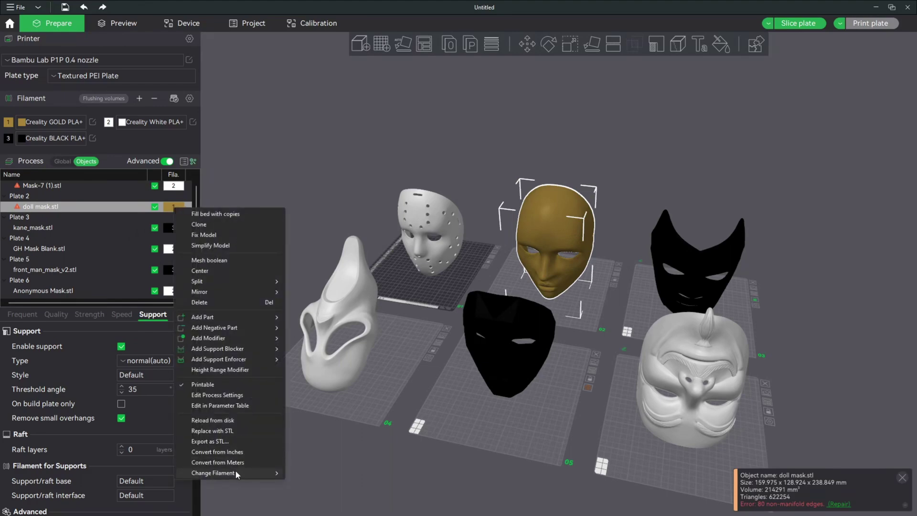
{"action": "mouse_move", "coordinate": [238, 474]}
{"action": "left_click", "coordinate": [313, 487]}
{"action": "left_click_drag", "start_coordinate": [302, 239], "coordinate": [478, 466]}
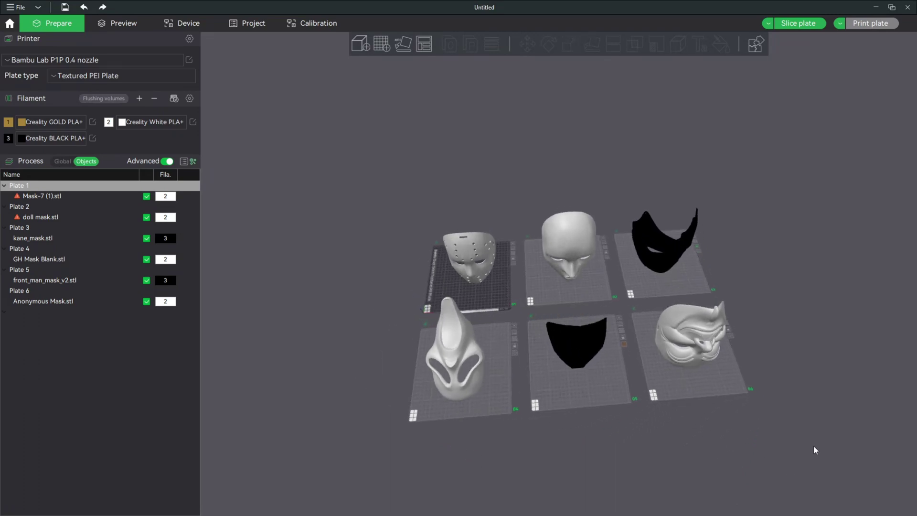
{"action": "scroll", "coordinate": [817, 444], "scroll_direction": "up", "scroll_amount": 10}
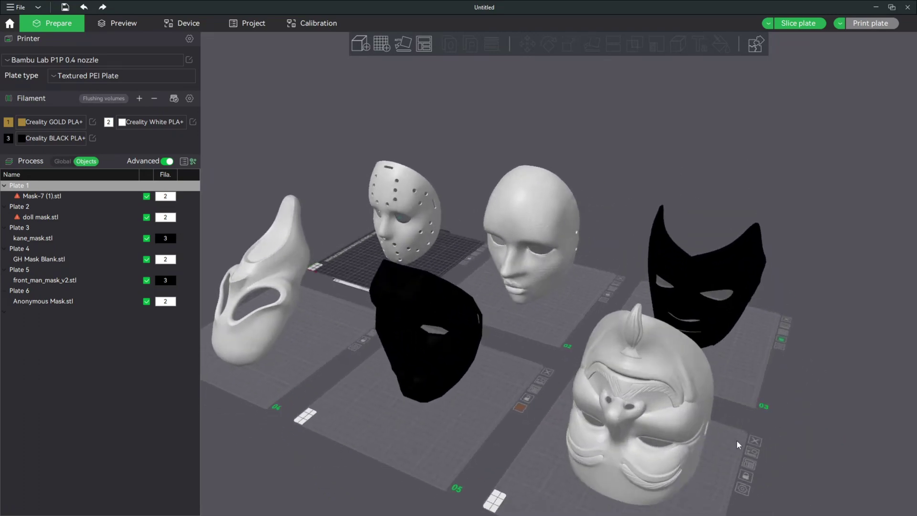
{"action": "middle_click_drag", "start_coordinate": [492, 409], "coordinate": [594, 352]}
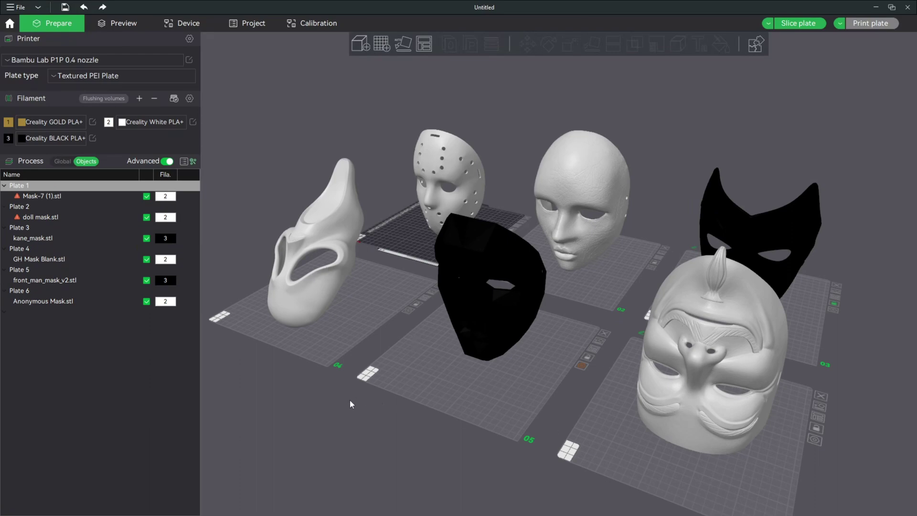
Slice plate 6 (9h35m, 231.14 g), then pick the target printer in the Print plate dialog.
{"action": "left_click", "coordinate": [646, 459]}
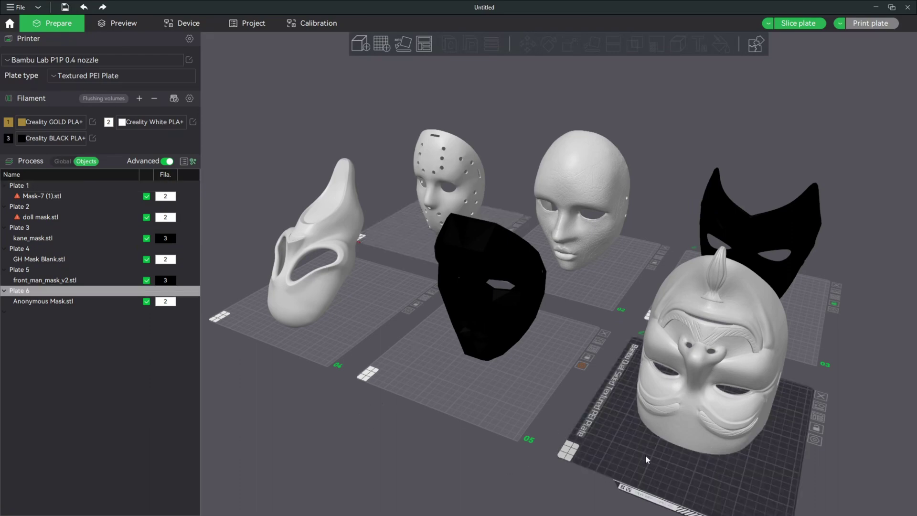
{"action": "left_click", "coordinate": [794, 23]}
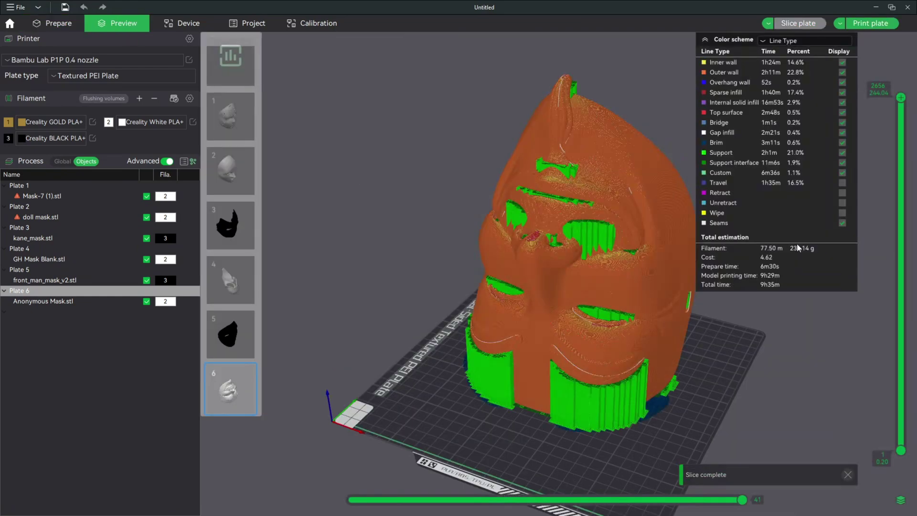
{"action": "left_click", "coordinate": [866, 27]}
{"action": "left_click", "coordinate": [443, 335]}
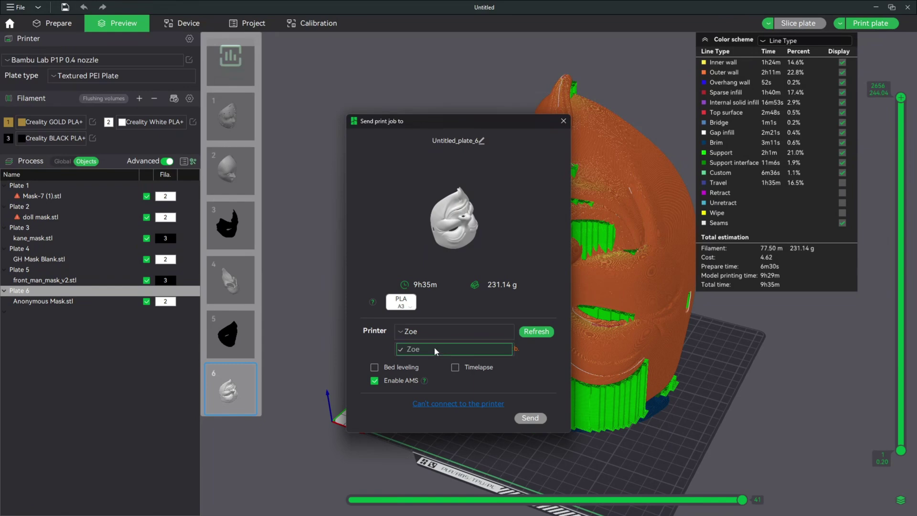
{"action": "left_click", "coordinate": [425, 347]}
{"action": "left_click", "coordinate": [401, 302]}
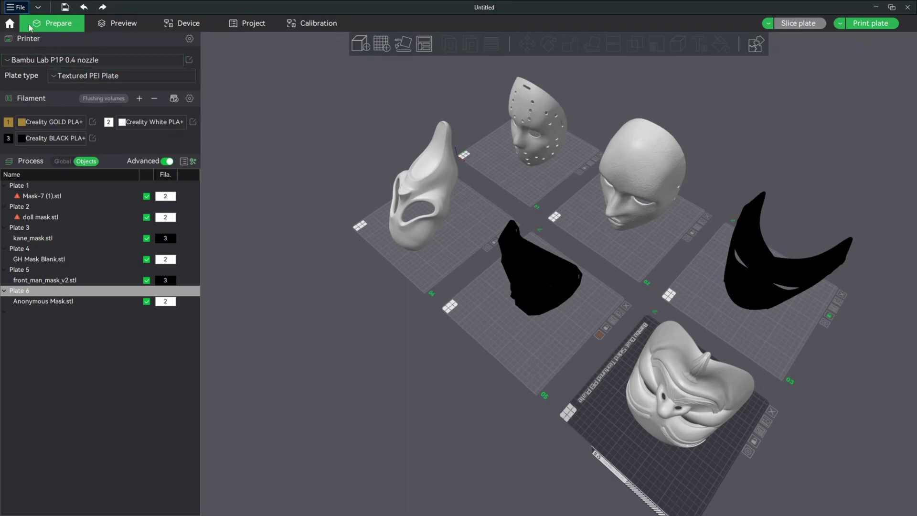
Export the sliced plate and rename the file to Anonymous 6.gcode.3mf.
{"action": "left_click", "coordinate": [17, 8]}
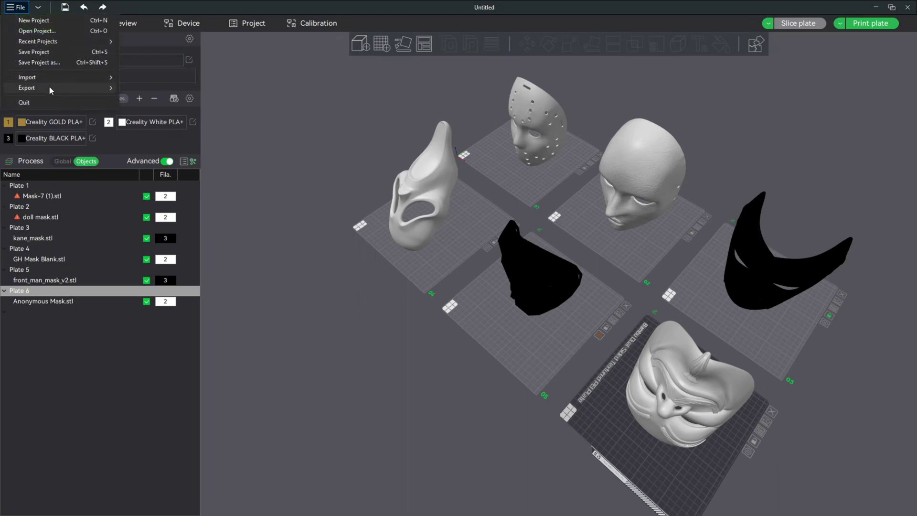
{"action": "mouse_move", "coordinate": [50, 89]}
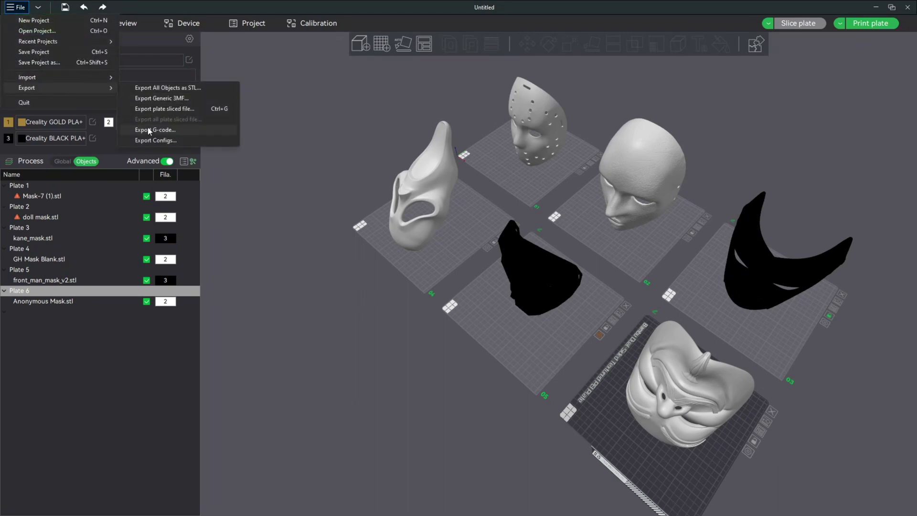
{"action": "left_click", "coordinate": [176, 109]}
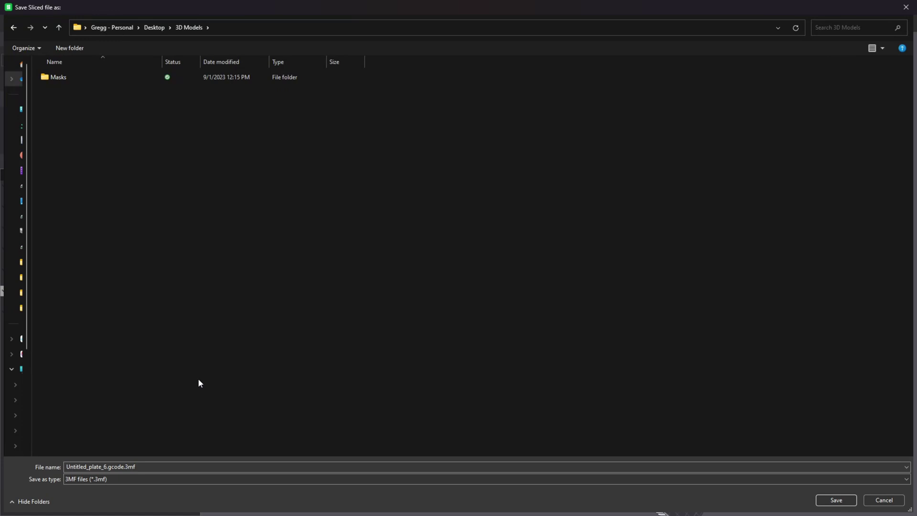
{"action": "left_click", "coordinate": [71, 469]}
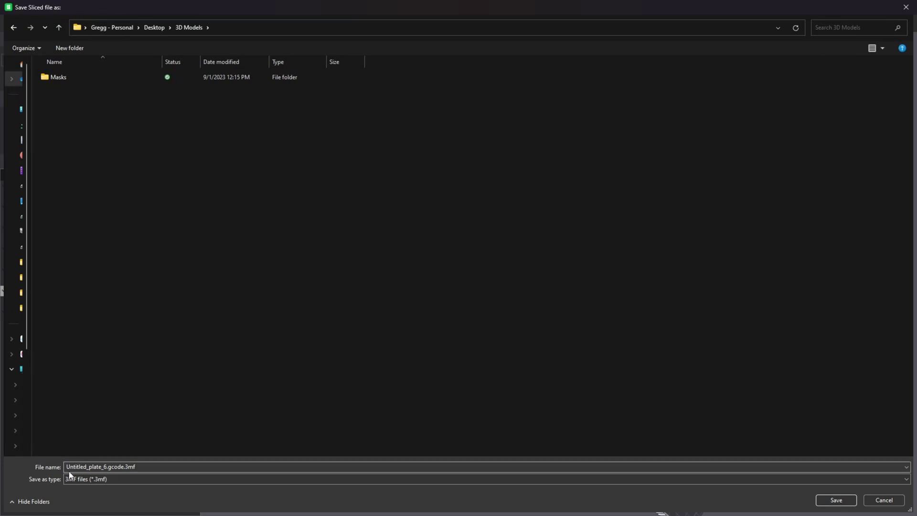
{"action": "double_click", "coordinate": [104, 468]}
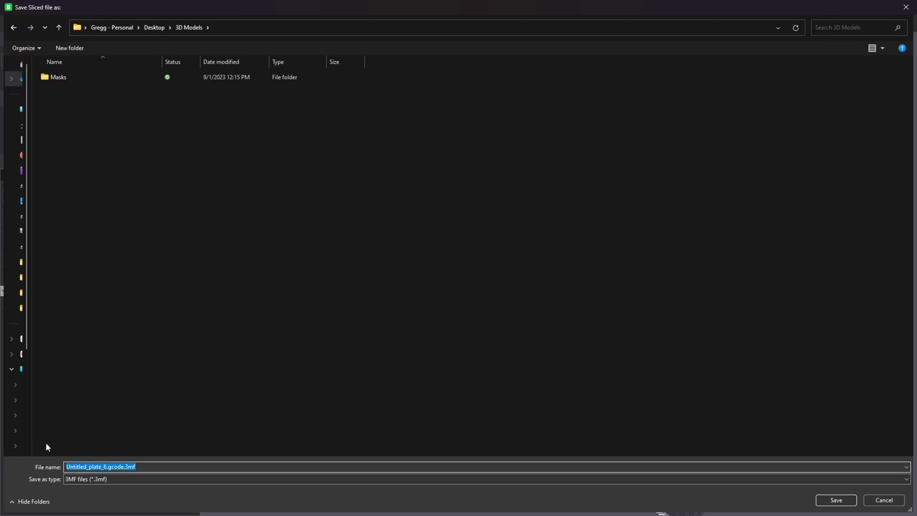
{"action": "key", "text": "Home"}
{"action": "key", "text": "Delete"}
{"action": "key", "text": "Delete"}
{"action": "key", "text": "Delete"}
{"action": "key", "text": "Delete"}
{"action": "key", "text": "Delete"}
{"action": "key", "text": "Delete"}
{"action": "key", "text": "Delete"}
{"action": "key", "text": "Delete"}
{"action": "key", "text": "Delete"}
{"action": "key", "text": "Delete"}
{"action": "key", "text": "Delete"}
{"action": "key", "text": "Delete"}
{"action": "key", "text": "Delete"}
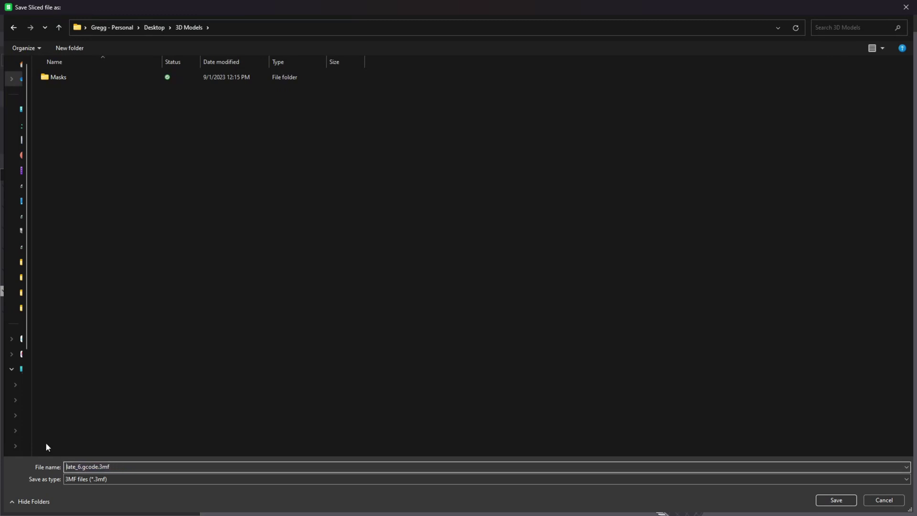
{"action": "key", "text": "Delete"}
{"action": "key", "text": "Delete"}
{"action": "type", "text": "Anonymous"}
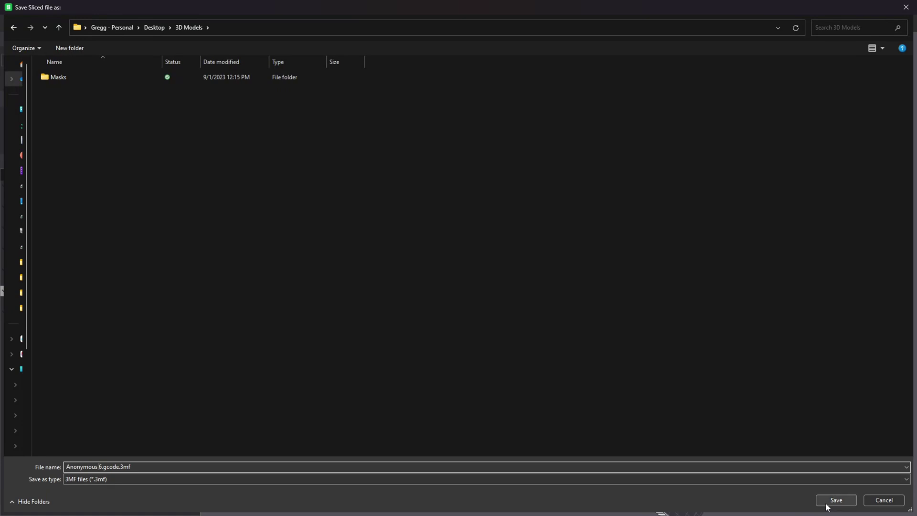
Create a new Anonymous folder inside Masks and save the sliced file there.
{"action": "double_click", "coordinate": [66, 81]}
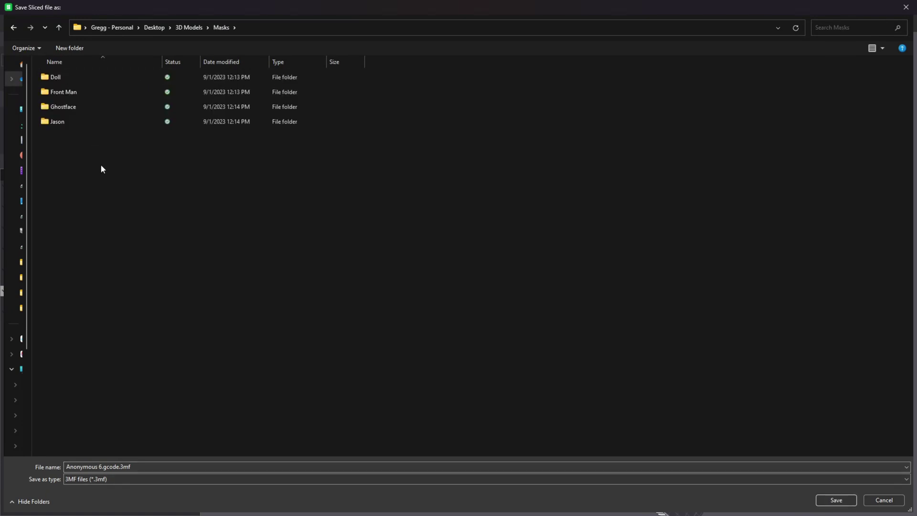
{"action": "right_click", "coordinate": [75, 162]}
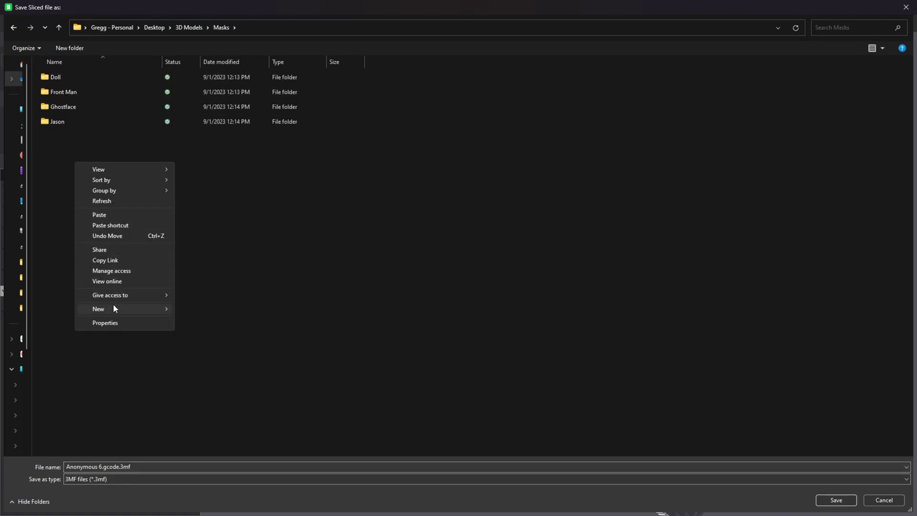
{"action": "mouse_move", "coordinate": [143, 310]}
{"action": "left_click", "coordinate": [208, 314]}
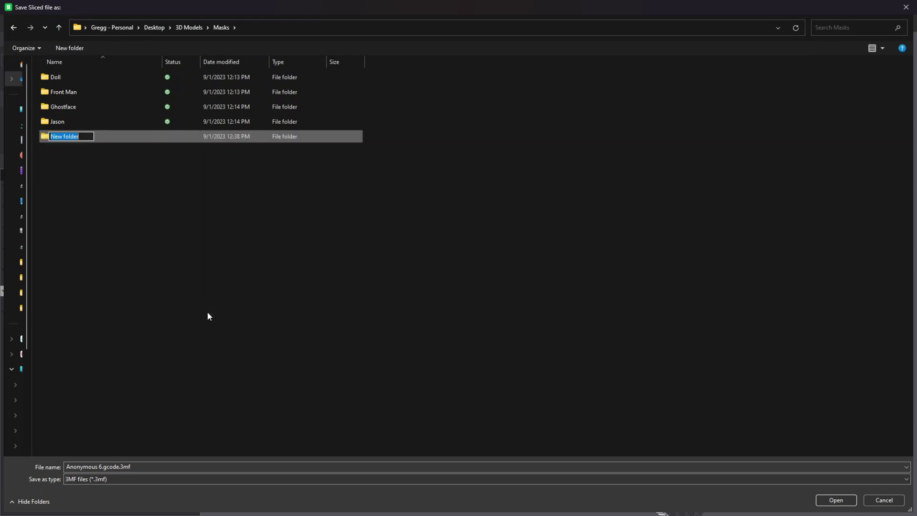
{"action": "type", "text": "Anonymous"}
{"action": "key", "text": "Return"}
{"action": "key", "text": "Return"}
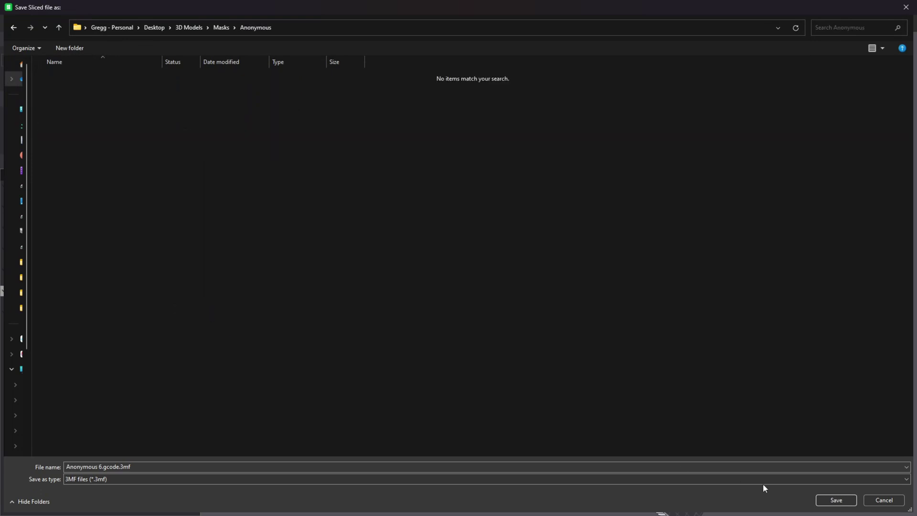
{"action": "left_click", "coordinate": [836, 503]}
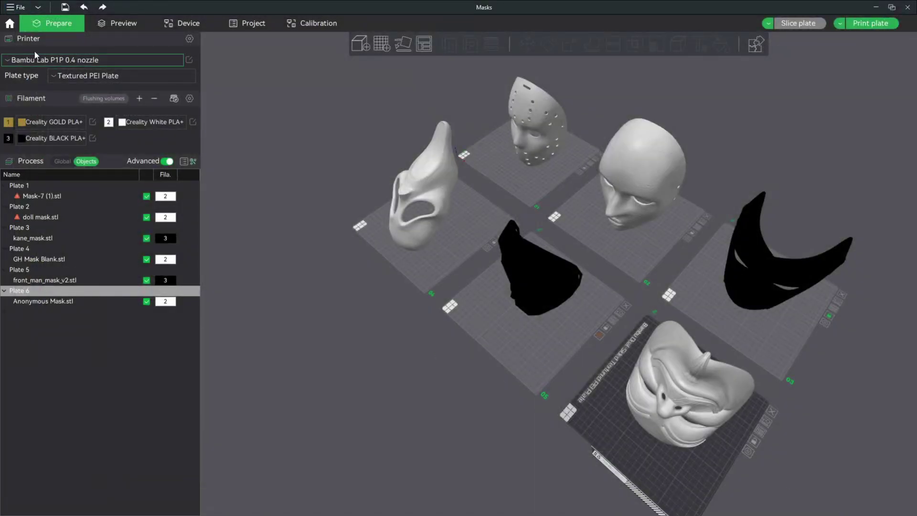
Discard changes, open Masks\Anonymous\Anonymous 6.gcode.3mf and inspect its sliced preview.
{"action": "left_click", "coordinate": [10, 23]}
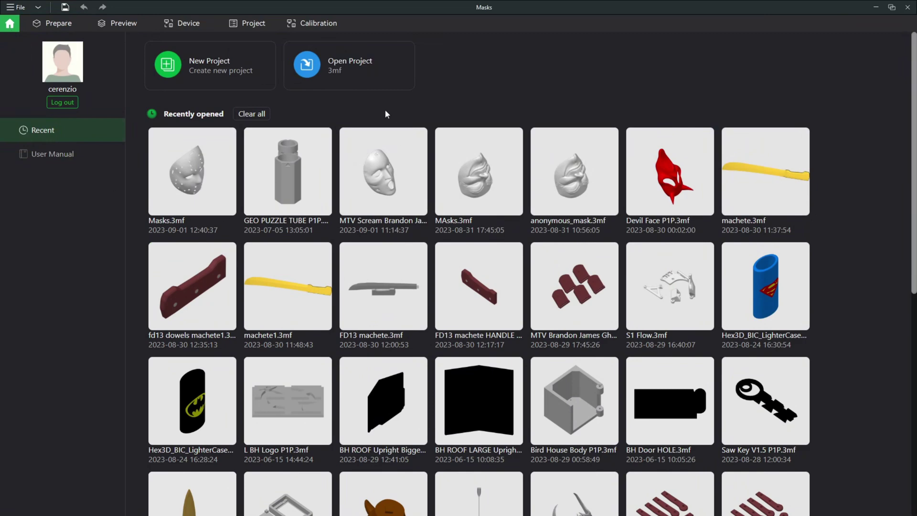
{"action": "left_click", "coordinate": [365, 85]}
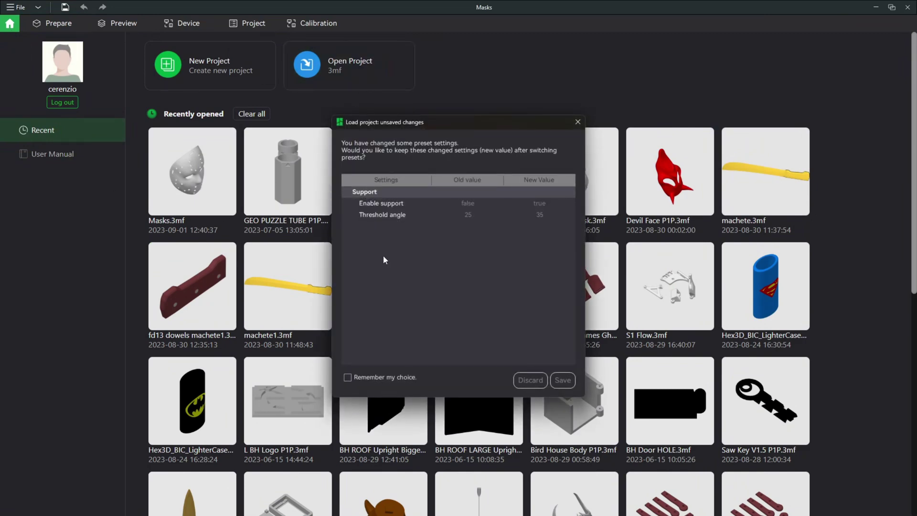
{"action": "left_click", "coordinate": [526, 379]}
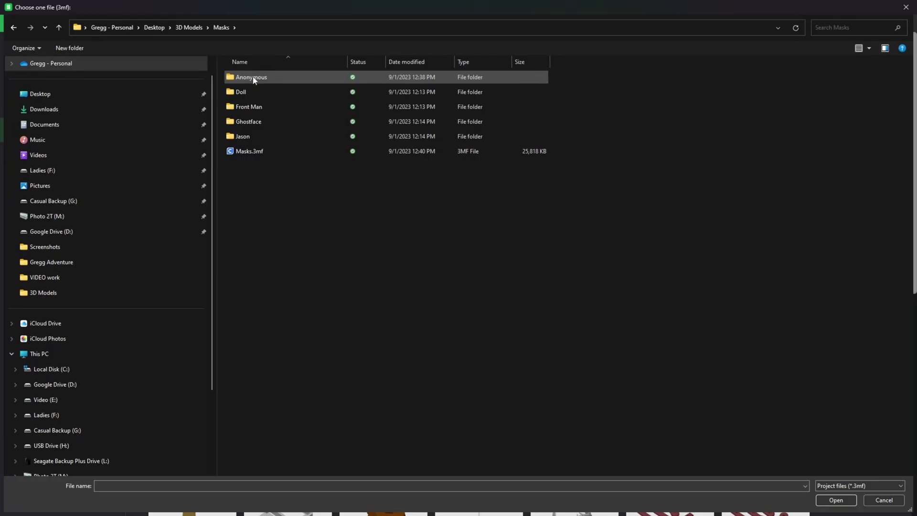
{"action": "double_click", "coordinate": [254, 79]}
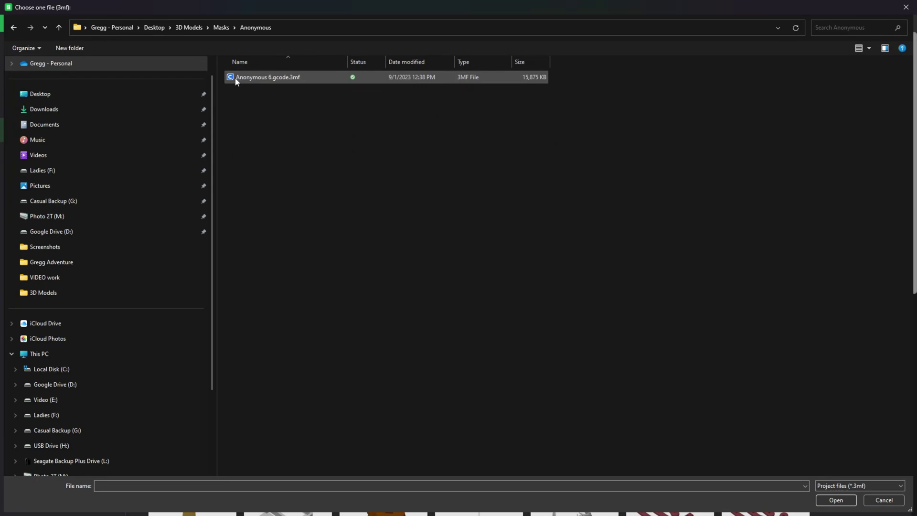
{"action": "double_click", "coordinate": [282, 78]}
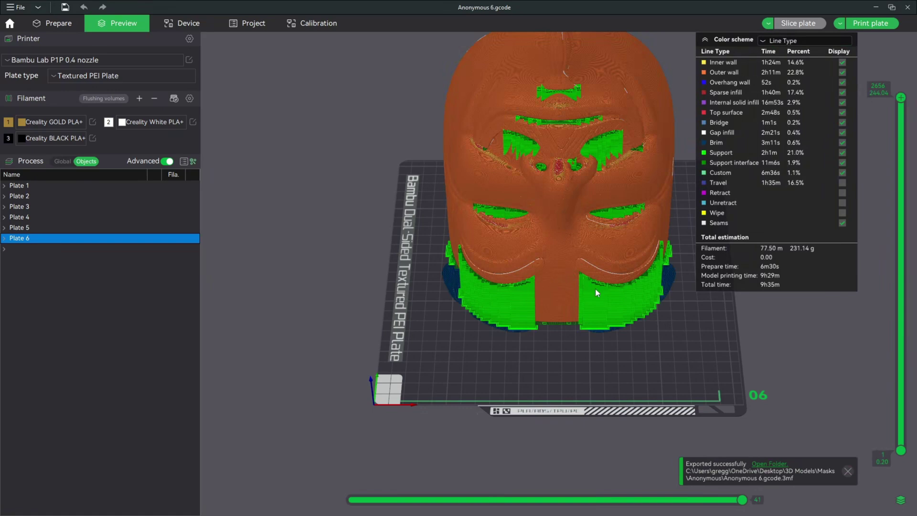
{"action": "right_click_drag", "start_coordinate": [595, 288], "coordinate": [532, 383]}
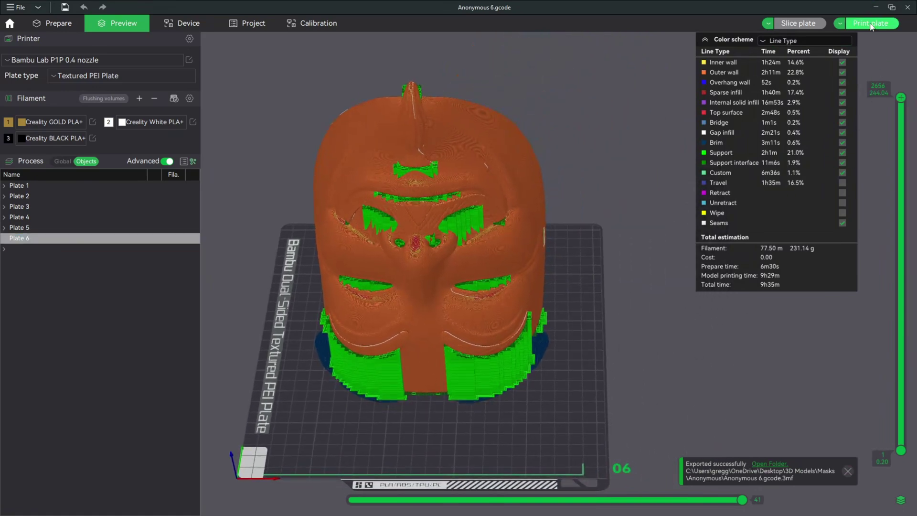
{"action": "left_click", "coordinate": [870, 24]}
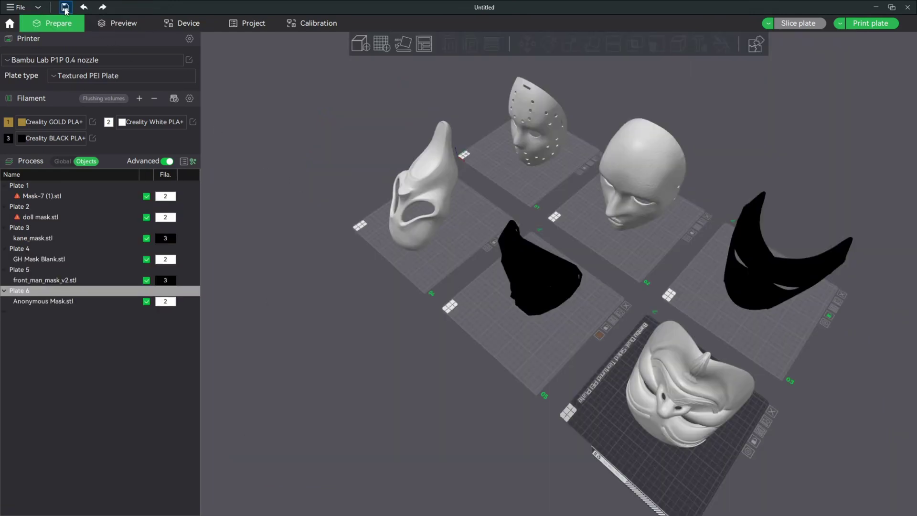
Save the six-mask project under the file name 'Masks' in the Masks folder.
{"action": "left_click", "coordinate": [65, 8]}
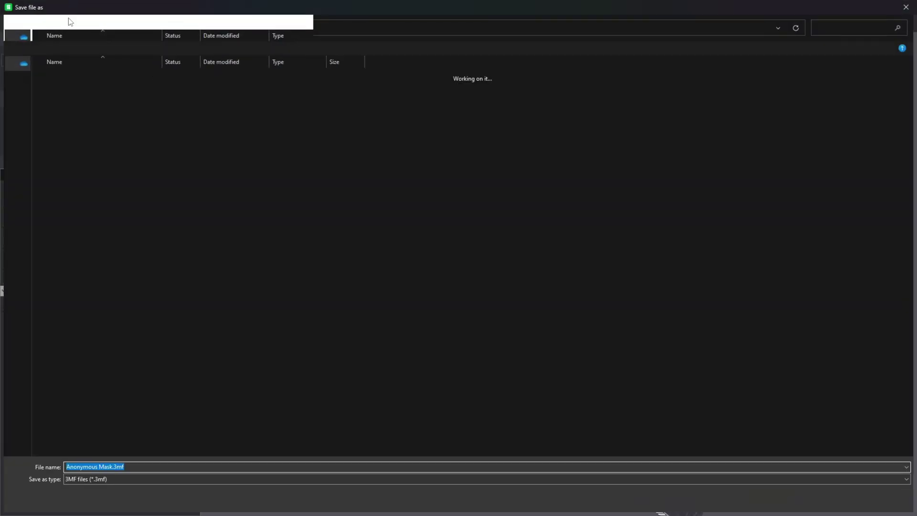
{"action": "key", "text": "BackSpace"}
{"action": "type", "text": "Masks"}
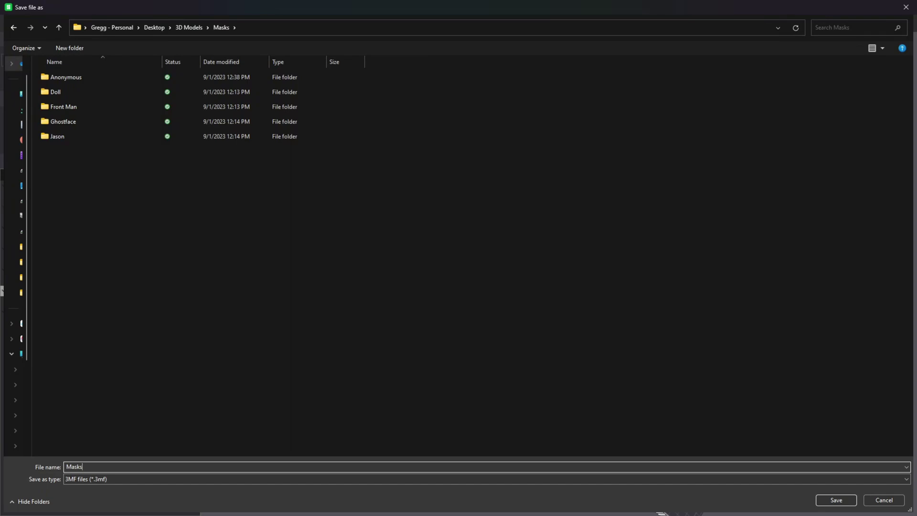
{"action": "key", "text": "Return"}
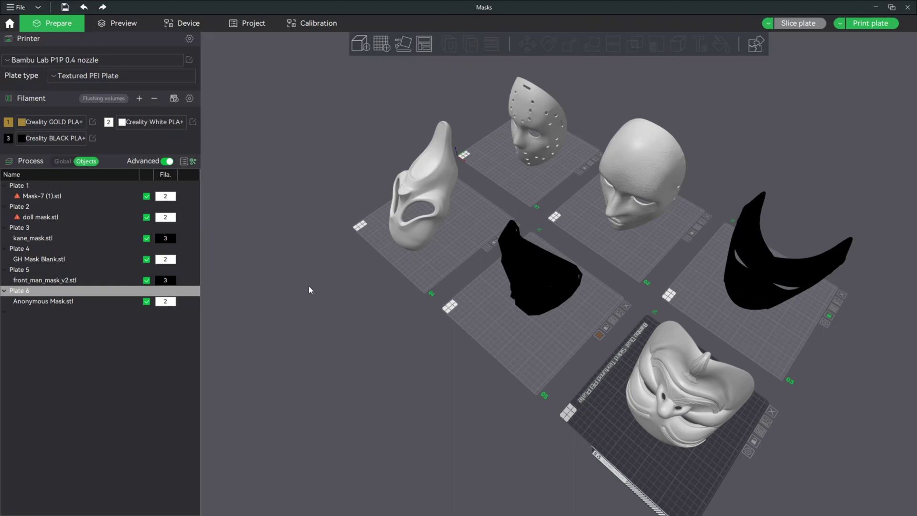
{"action": "left_click_drag", "start_coordinate": [308, 290], "coordinate": [369, 412]}
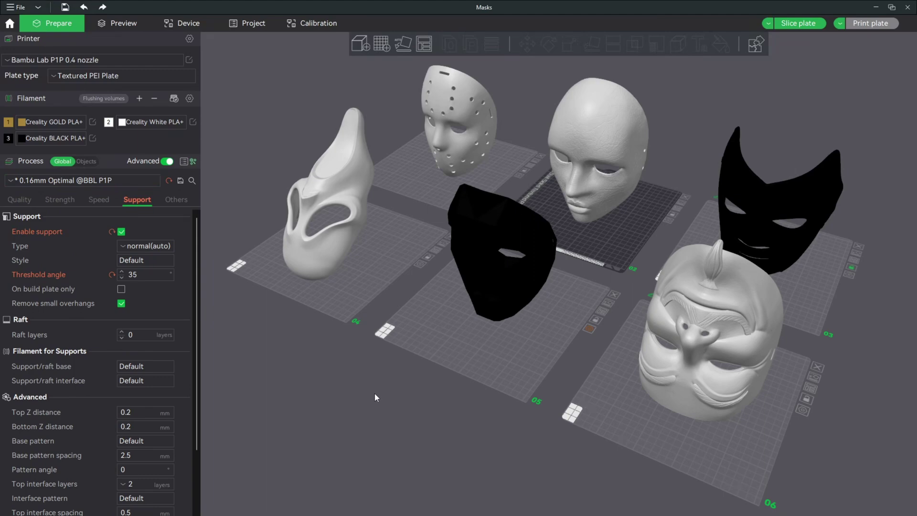
Switch process settings to Objects and set kane_mask.stl's sparse infill density to 25%.
{"action": "left_click", "coordinate": [743, 193]}
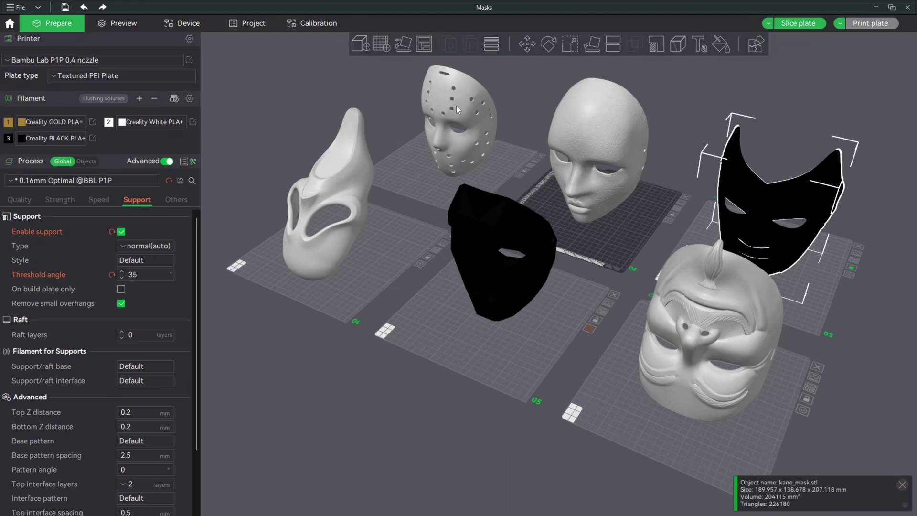
{"action": "left_click", "coordinate": [454, 128]}
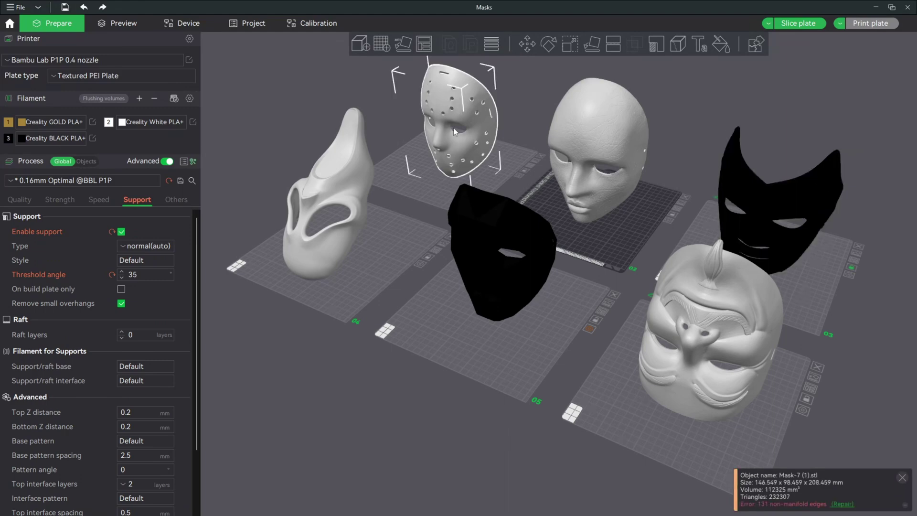
{"action": "left_click", "coordinate": [87, 162]}
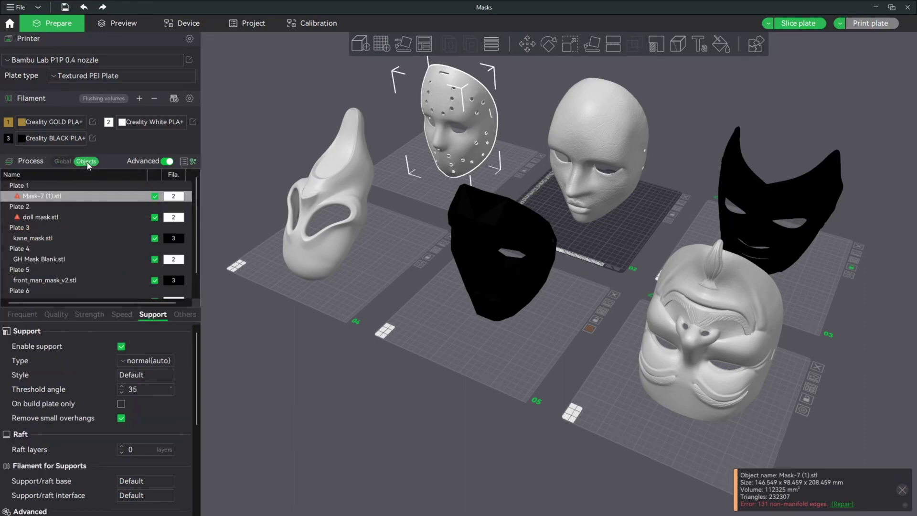
{"action": "left_click", "coordinate": [28, 239]}
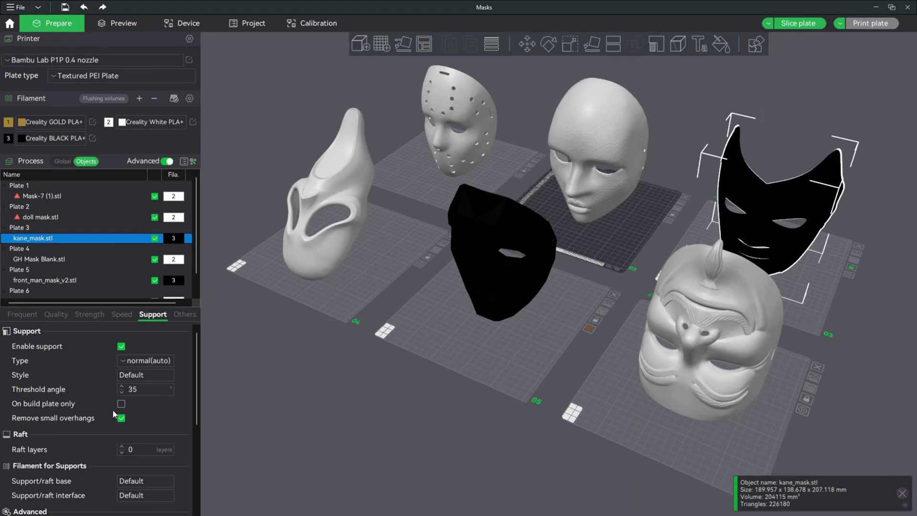
{"action": "left_click", "coordinate": [93, 315]}
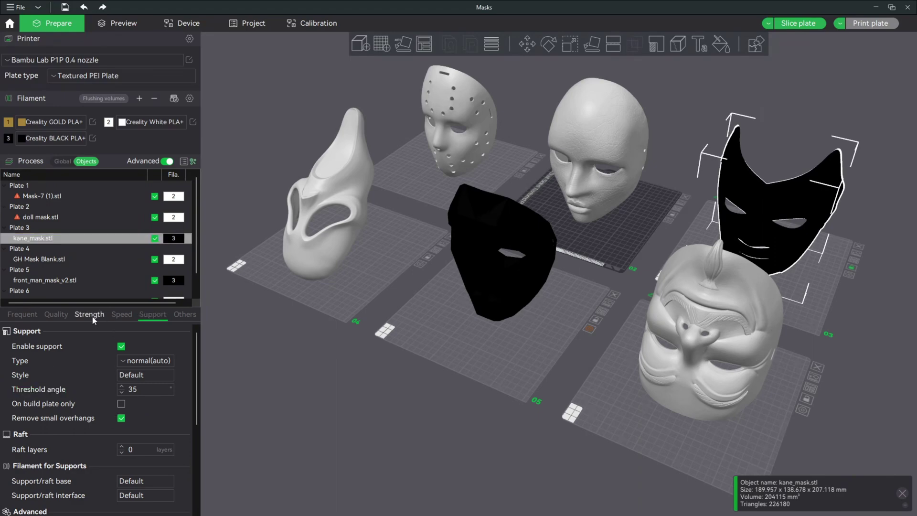
{"action": "scroll", "coordinate": [128, 397], "scroll_direction": "down", "scroll_amount": 3}
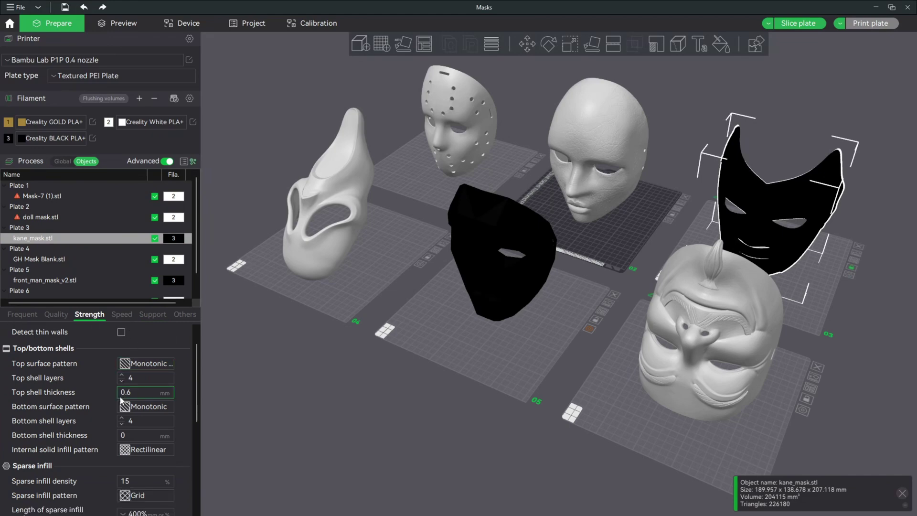
{"action": "left_click_drag", "start_coordinate": [136, 453], "coordinate": [106, 452]}
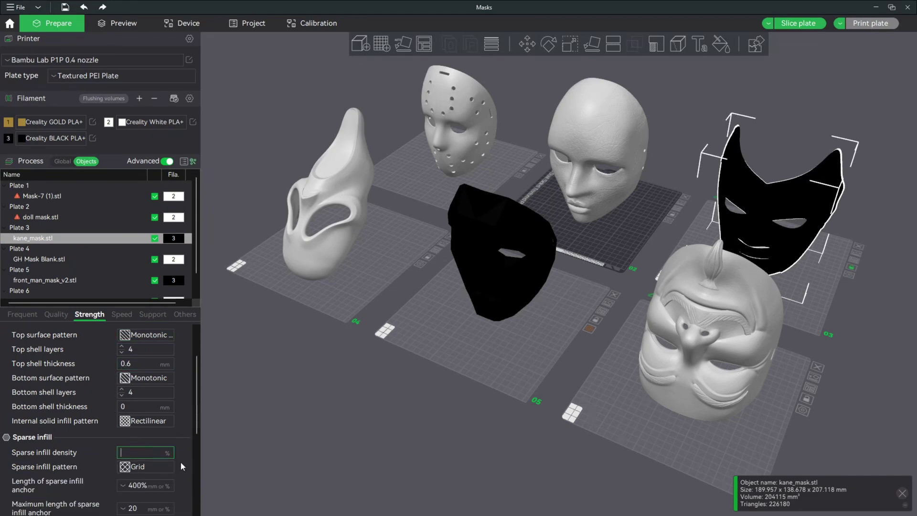
{"action": "type", "text": "25"}
{"action": "key", "text": "Return"}
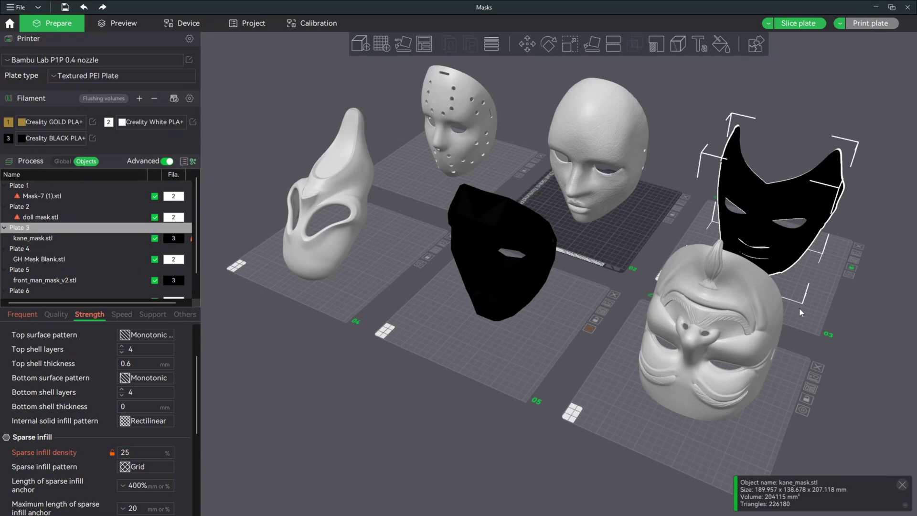
{"action": "left_click", "coordinate": [725, 206]}
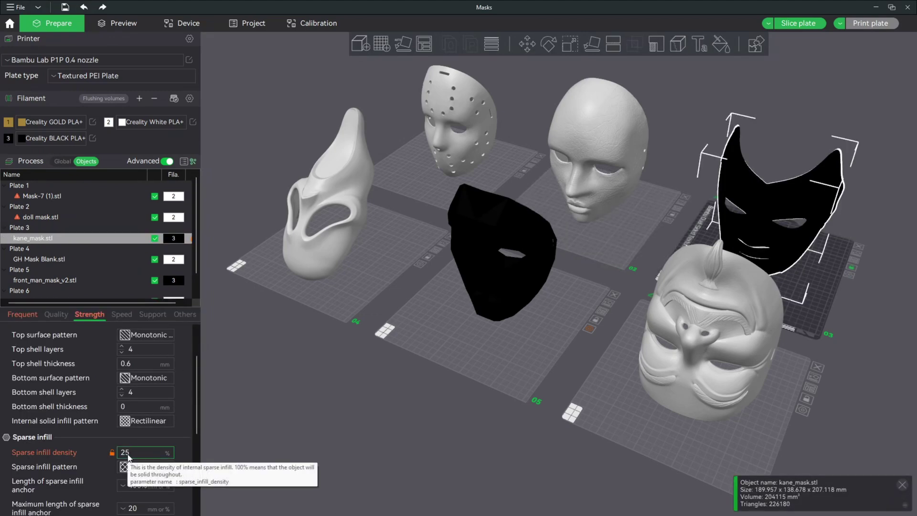
{"action": "left_click", "coordinate": [460, 112]}
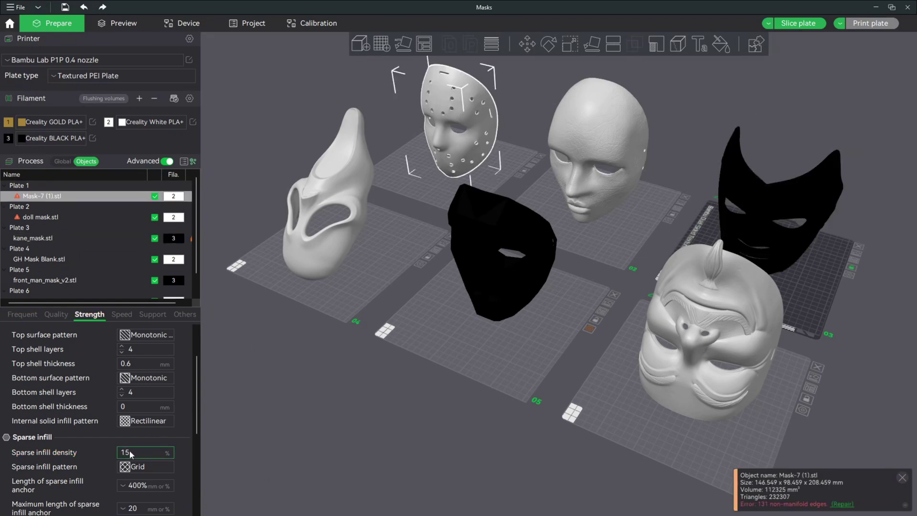
Set Mask-7 (1).stl's sparse infill density to 10% and select the doll mask's density field.
{"action": "left_click_drag", "start_coordinate": [138, 453], "coordinate": [116, 452]}
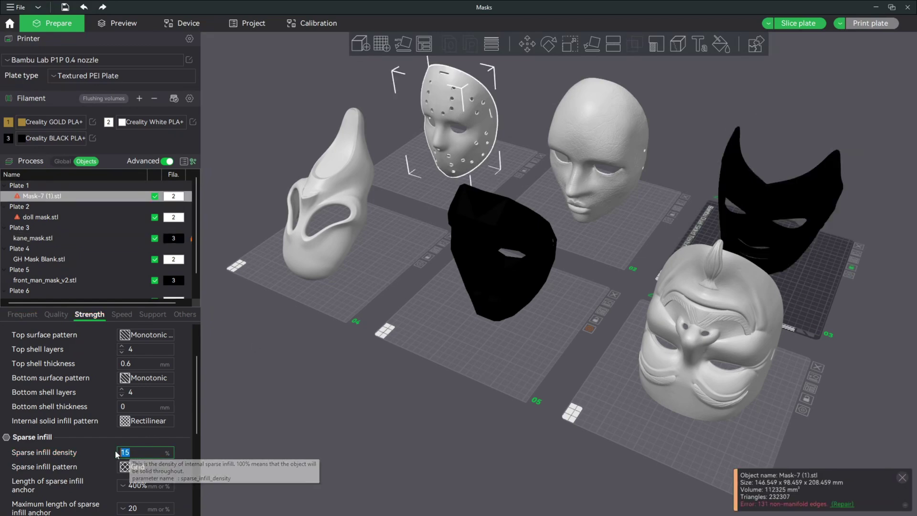
{"action": "type", "text": "10"}
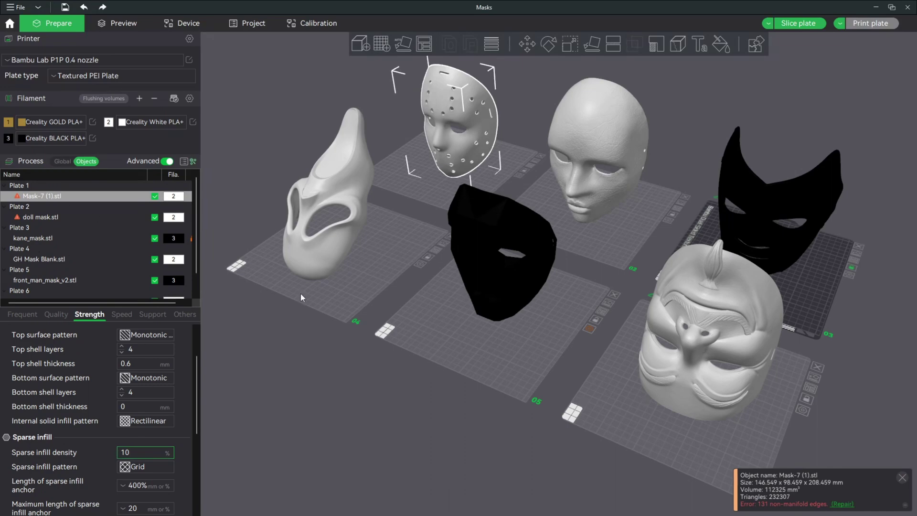
{"action": "left_click", "coordinate": [597, 134]}
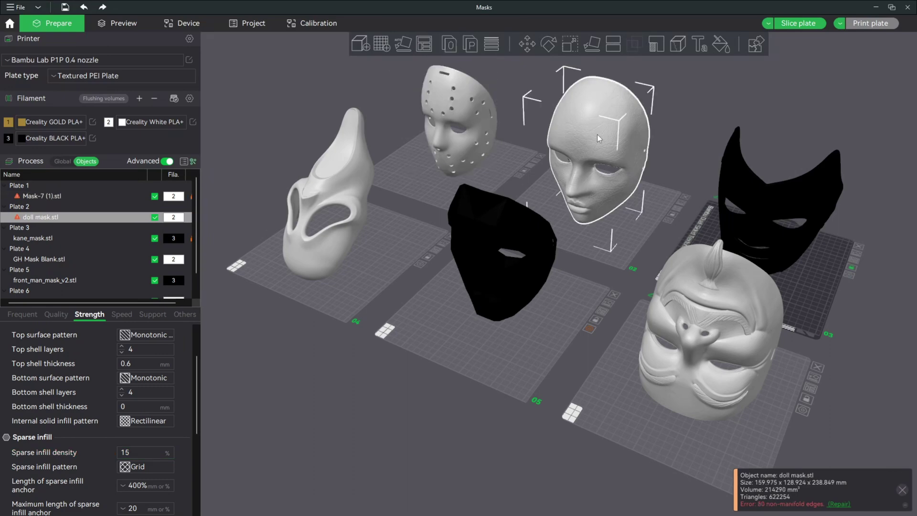
{"action": "left_click", "coordinate": [136, 451]}
Review the hockey, doll and cat masks' infill densities, save, and reset the view to all plates.
{"action": "left_click", "coordinate": [460, 119]}
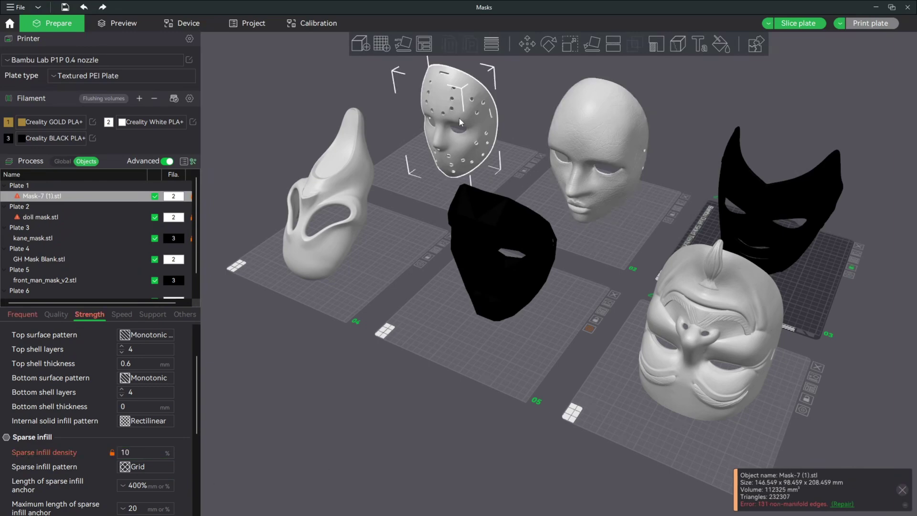
{"action": "left_click", "coordinate": [582, 137]}
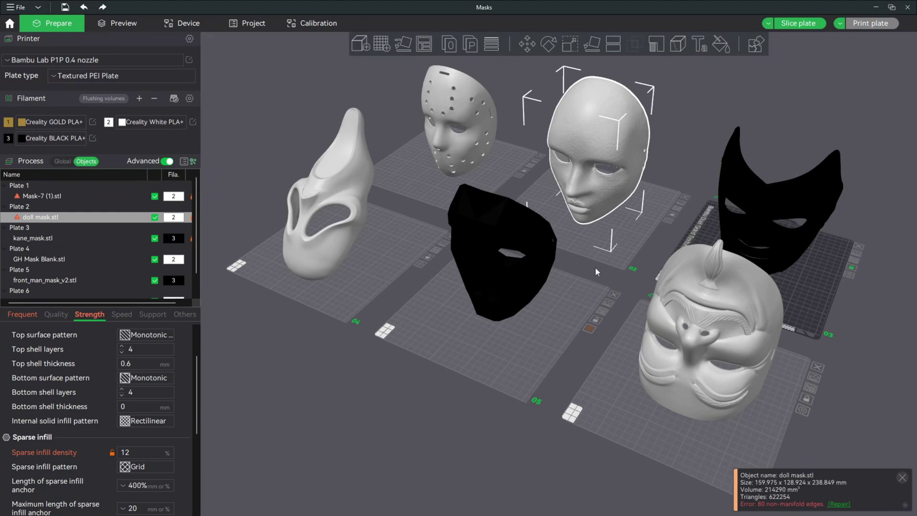
{"action": "left_click", "coordinate": [743, 196]}
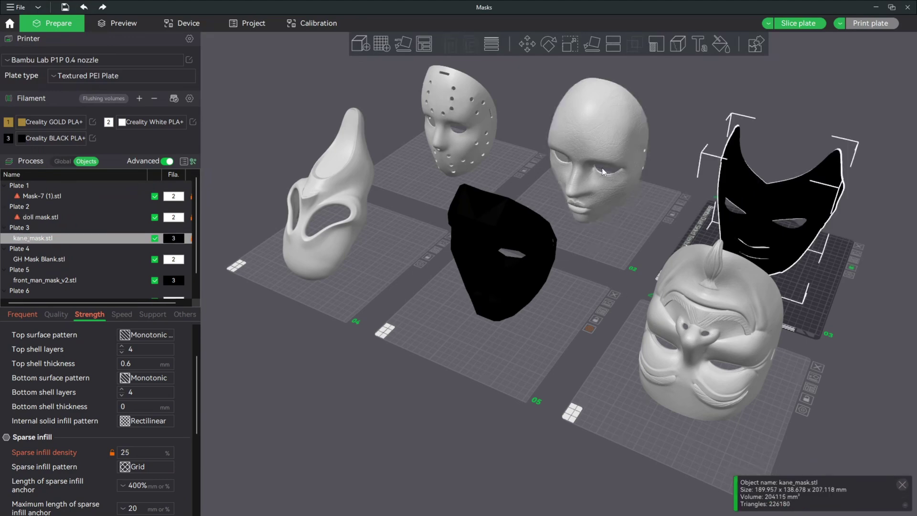
{"action": "left_click", "coordinate": [581, 135]}
{"action": "left_click", "coordinate": [453, 111]}
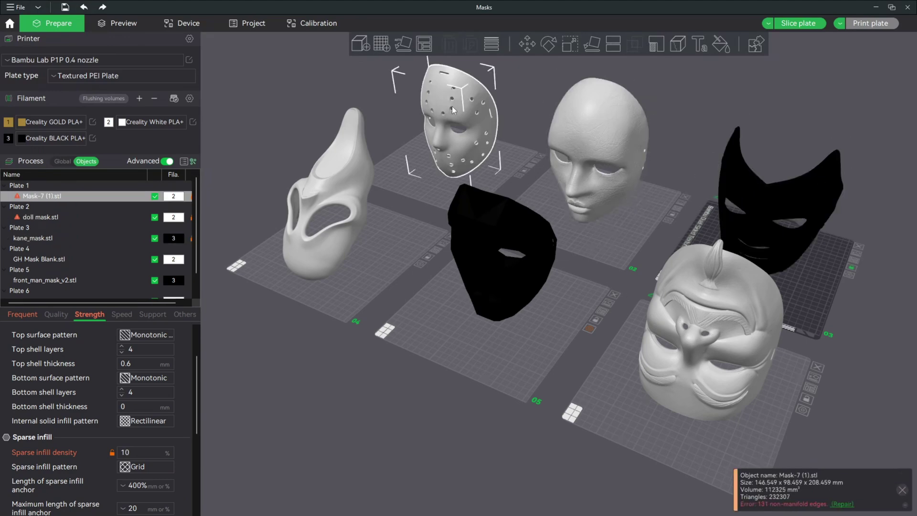
{"action": "left_click", "coordinate": [599, 141]}
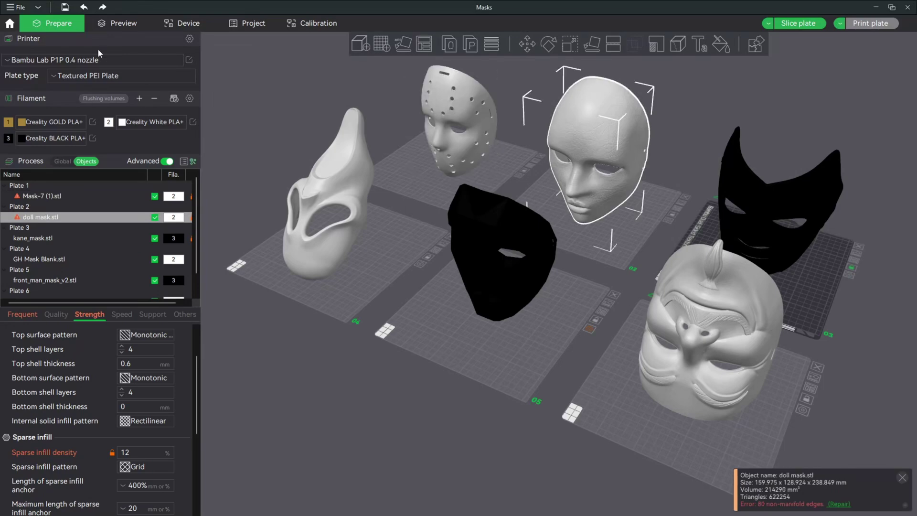
{"action": "left_click", "coordinate": [64, 8]}
{"action": "left_click", "coordinate": [667, 262]}
{"action": "key", "text": "0"}
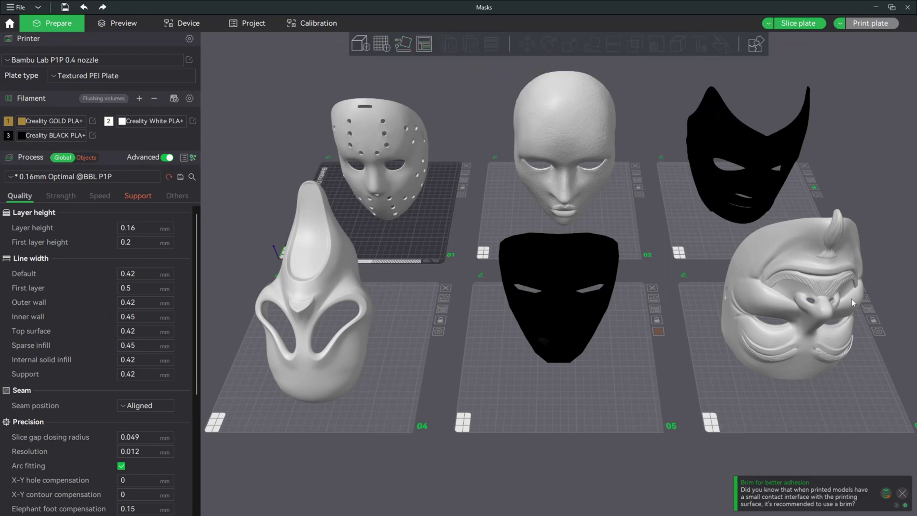
Lock plate 01 so it stays in place.
{"action": "scroll", "coordinate": [672, 315], "scroll_direction": "up", "scroll_amount": 8}
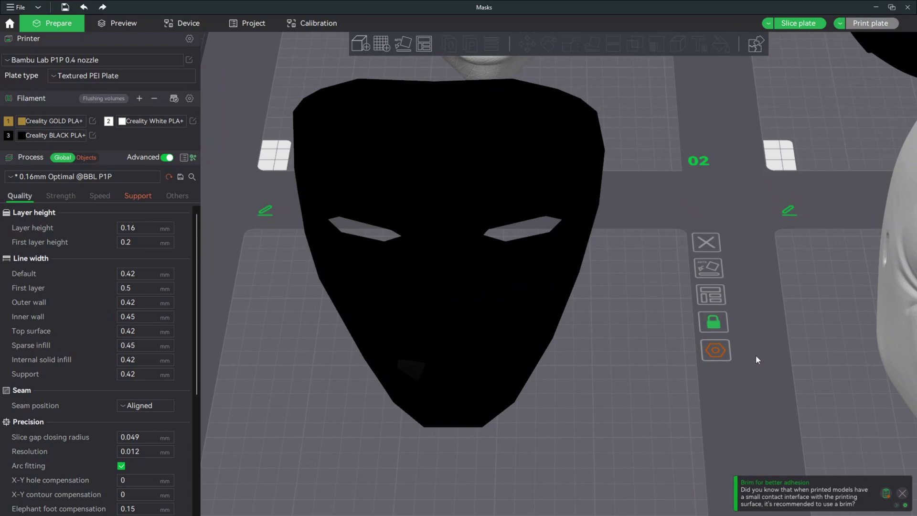
{"action": "scroll", "coordinate": [756, 355], "scroll_direction": "down", "scroll_amount": 5}
{"action": "scroll", "coordinate": [558, 267], "scroll_direction": "down", "scroll_amount": 1}
{"action": "left_click", "coordinate": [390, 128]}
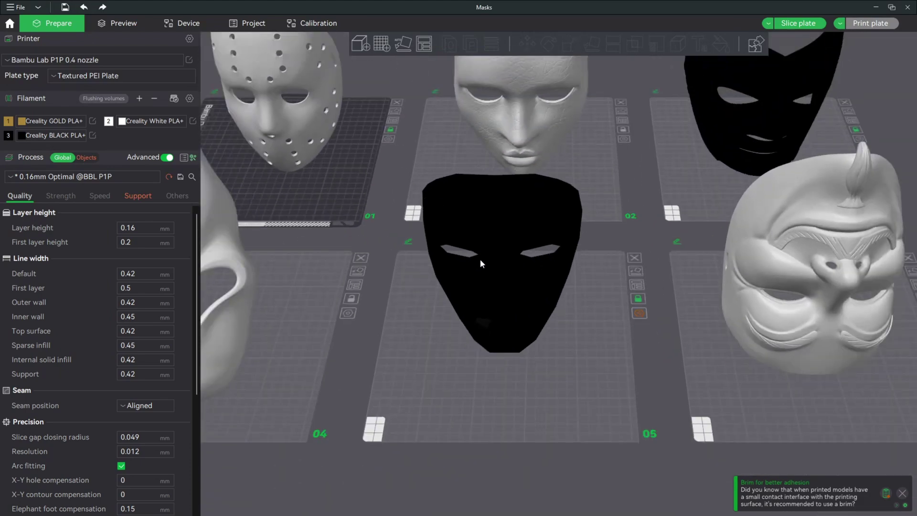
Arrange the masks across the plates with Auto rotate for arrangement enabled.
{"action": "scroll", "coordinate": [606, 334], "scroll_direction": "down", "scroll_amount": 2}
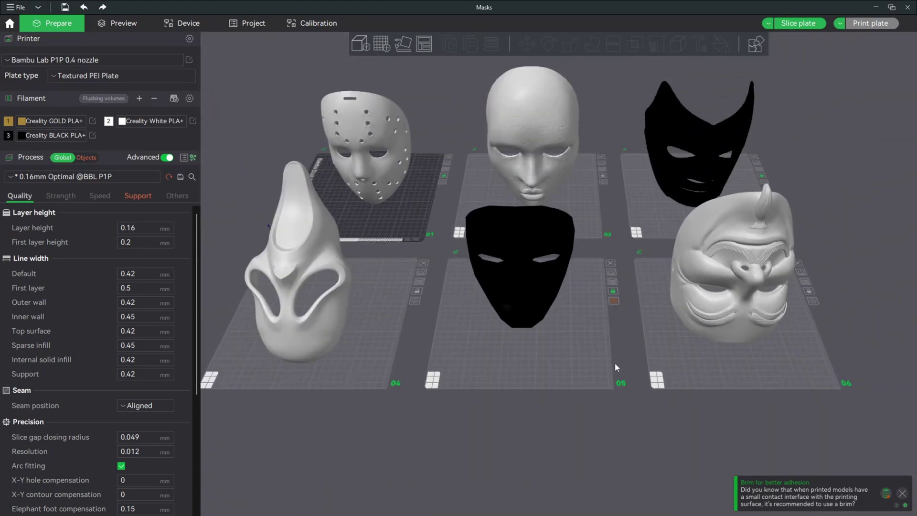
{"action": "right_click_drag", "start_coordinate": [615, 363], "coordinate": [632, 402]}
{"action": "left_click_drag", "start_coordinate": [632, 405], "coordinate": [442, 188]}
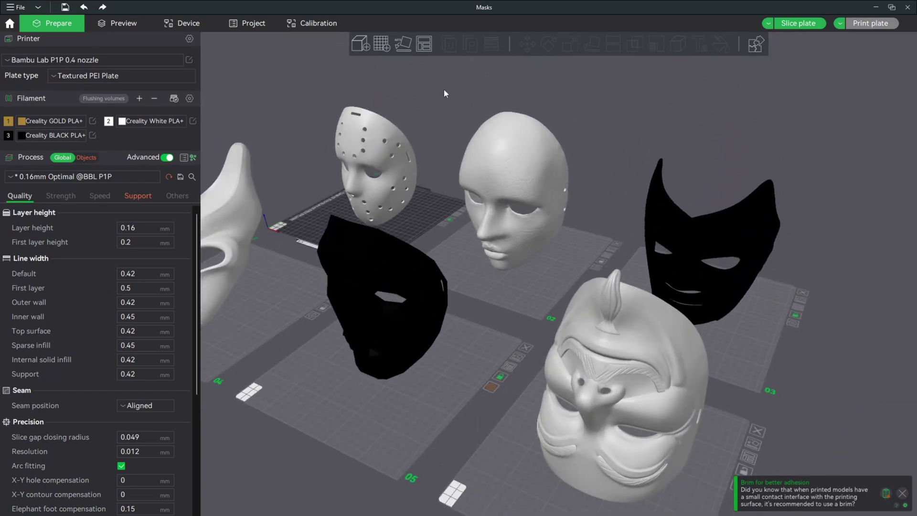
{"action": "right_click", "coordinate": [424, 44]}
{"action": "left_click", "coordinate": [427, 84]}
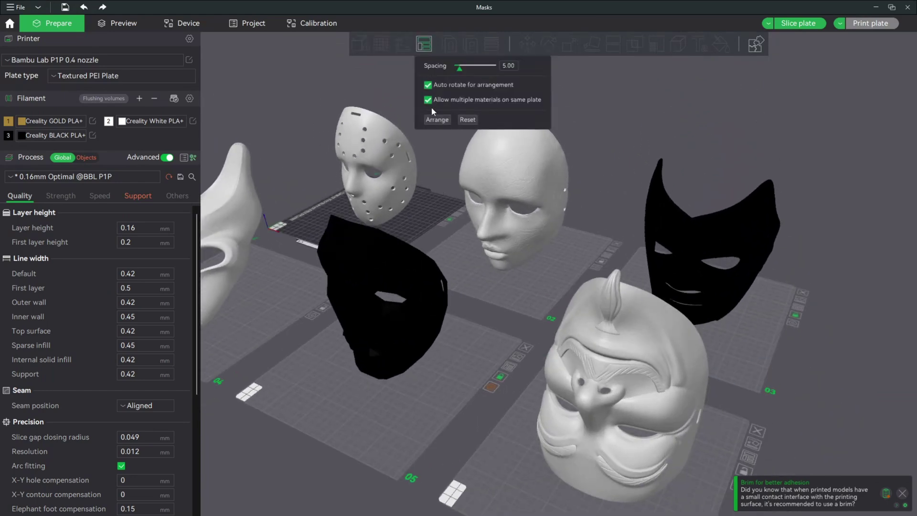
{"action": "left_click", "coordinate": [436, 119]}
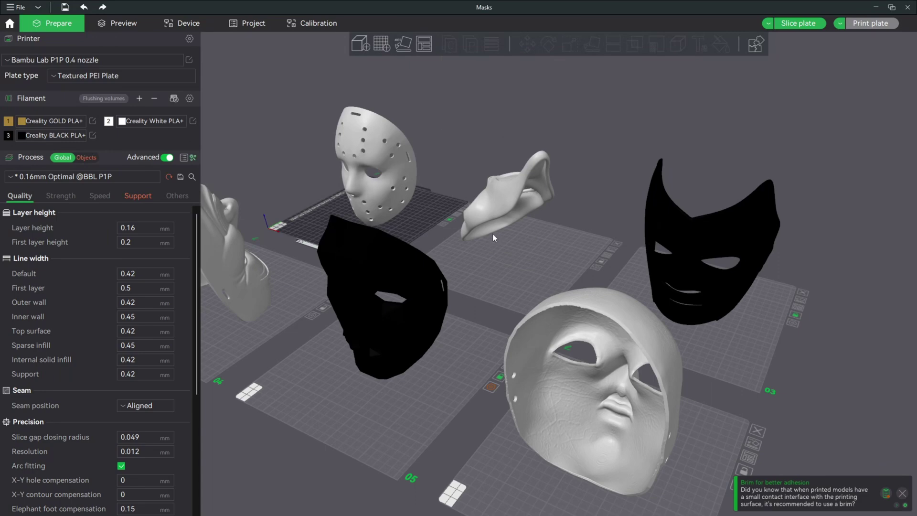
{"action": "scroll", "coordinate": [477, 240], "scroll_direction": "down", "scroll_amount": 5}
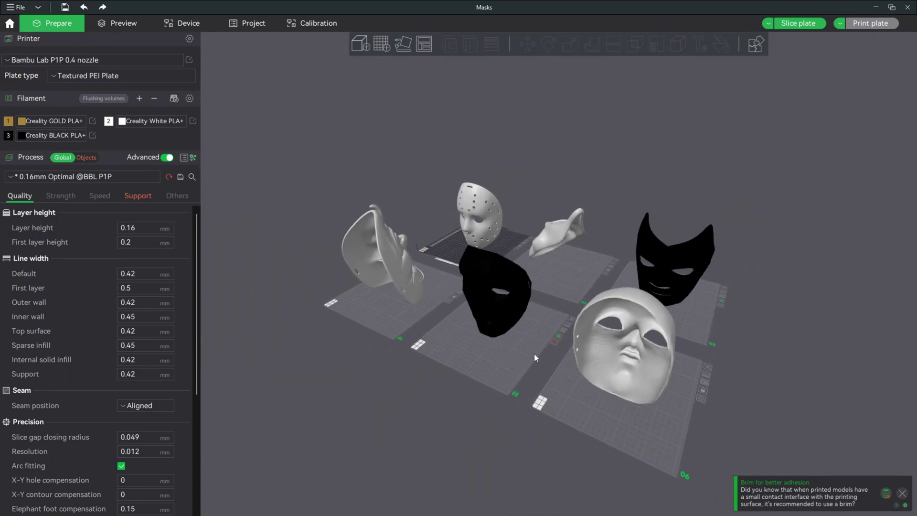
{"action": "left_click_drag", "start_coordinate": [534, 353], "coordinate": [537, 316]}
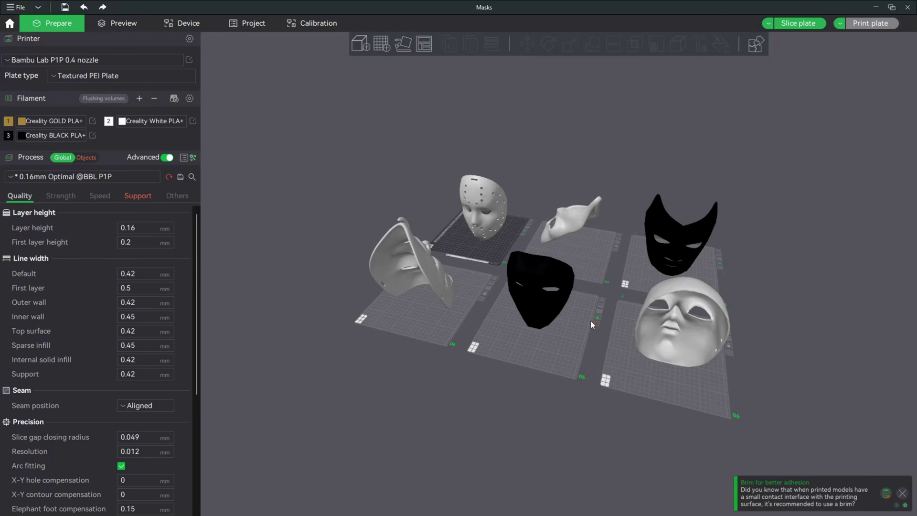
Undo the arrangement and run Arrange on the masks again.
{"action": "left_click", "coordinate": [84, 7]}
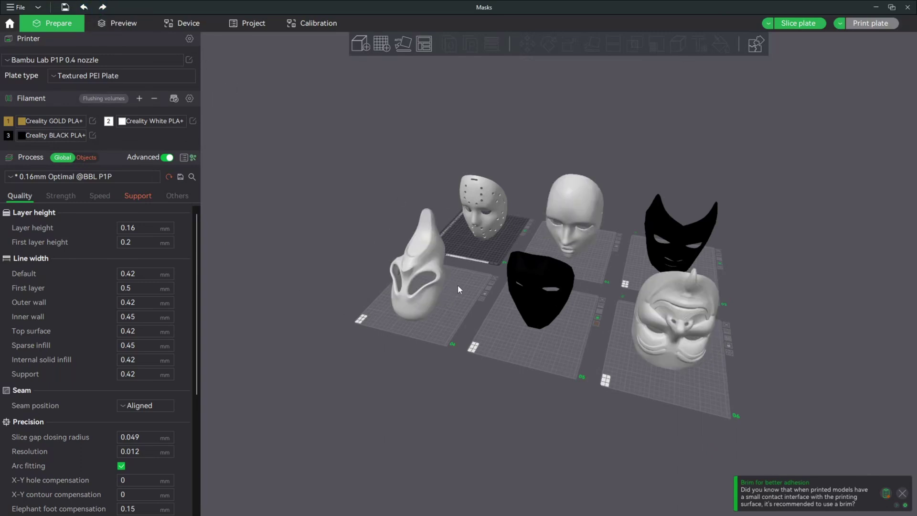
{"action": "scroll", "coordinate": [457, 285], "scroll_direction": "up", "scroll_amount": 3}
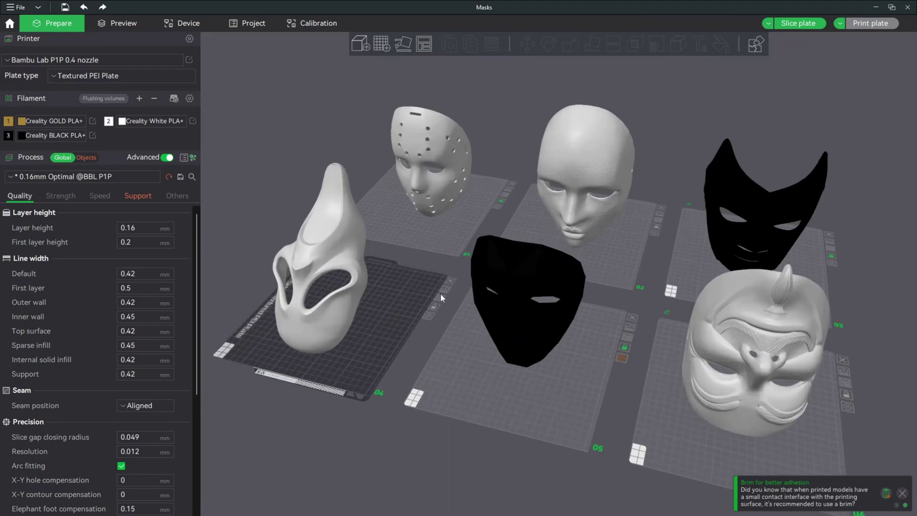
{"action": "key", "text": "a"}
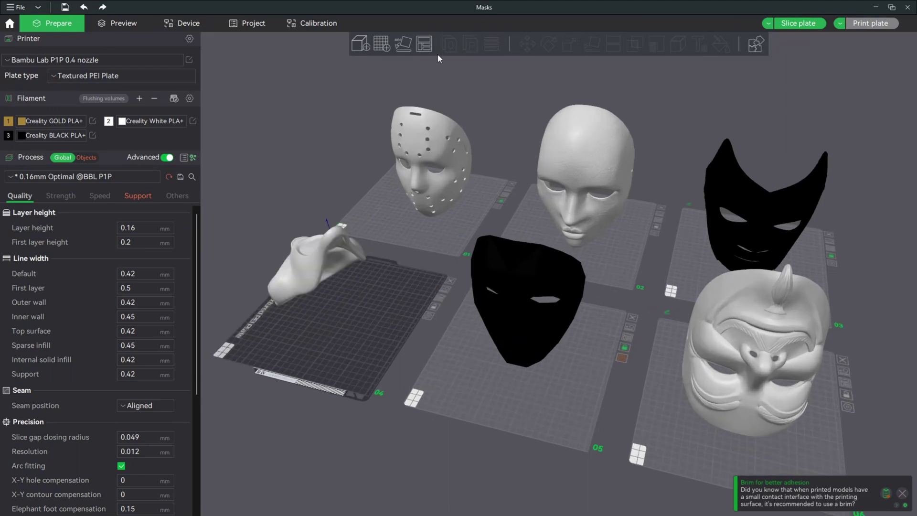
{"action": "right_click", "coordinate": [424, 44]}
{"action": "left_click", "coordinate": [434, 122]}
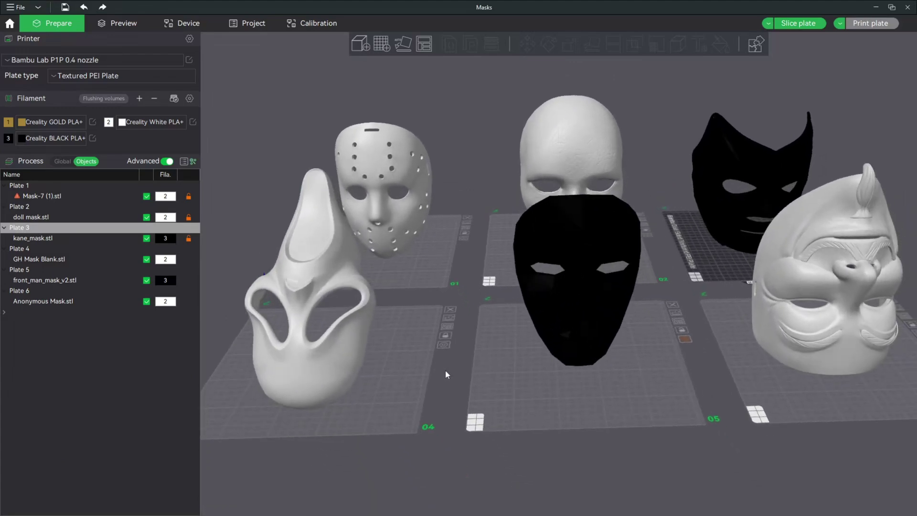
Check the six upright masks from several angles, then save the Masks project.
{"action": "middle_click_drag", "start_coordinate": [620, 359], "coordinate": [603, 371]}
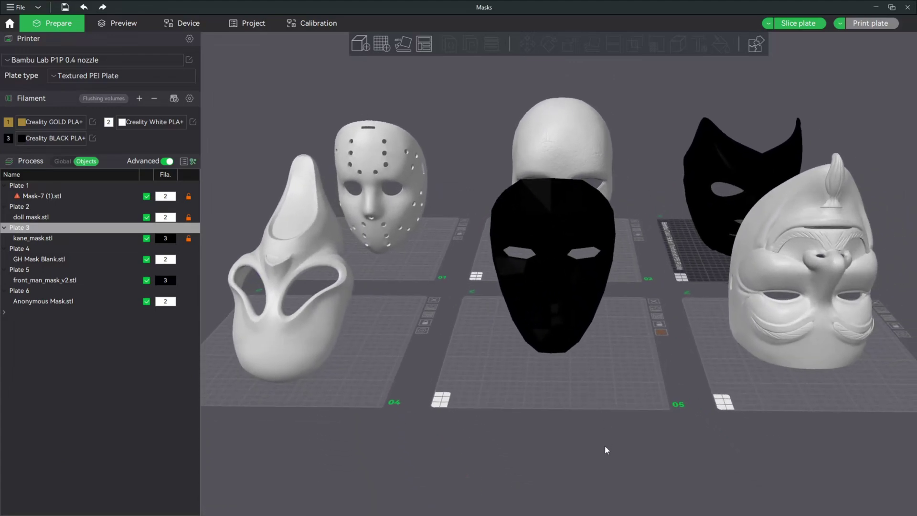
{"action": "left_click_drag", "start_coordinate": [606, 448], "coordinate": [605, 459]}
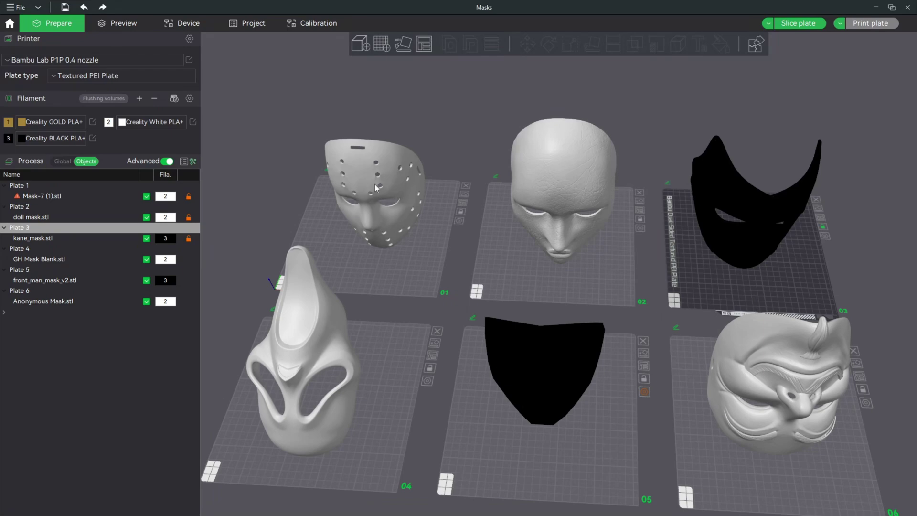
{"action": "middle_click_drag", "start_coordinate": [255, 209], "coordinate": [255, 195]}
{"action": "left_click_drag", "start_coordinate": [242, 211], "coordinate": [244, 203]}
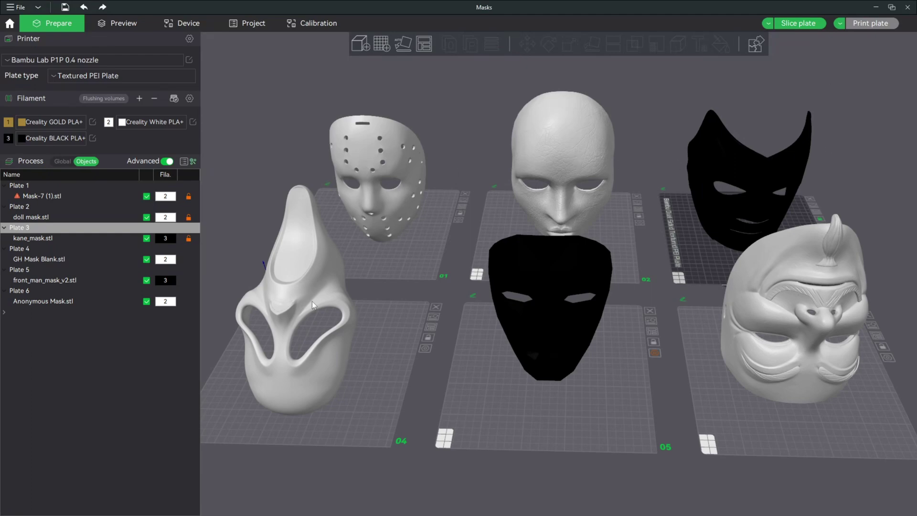
{"action": "left_click", "coordinate": [66, 7]}
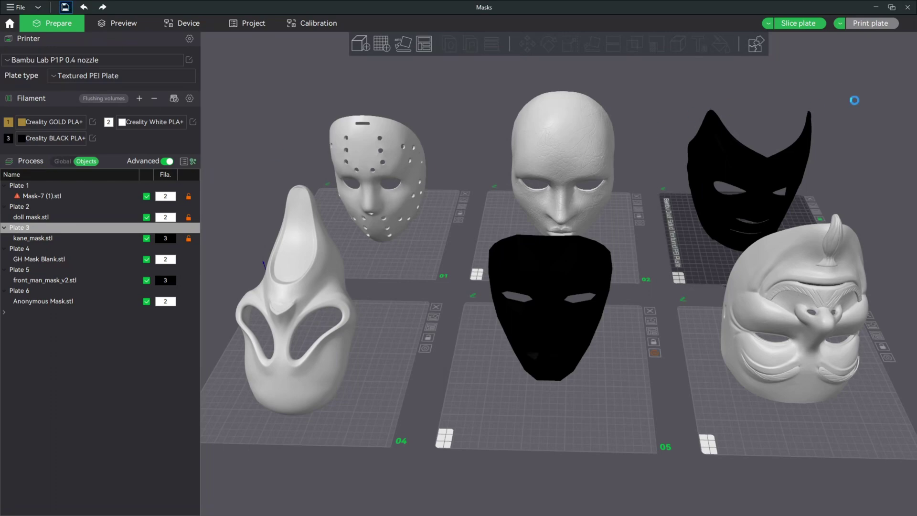